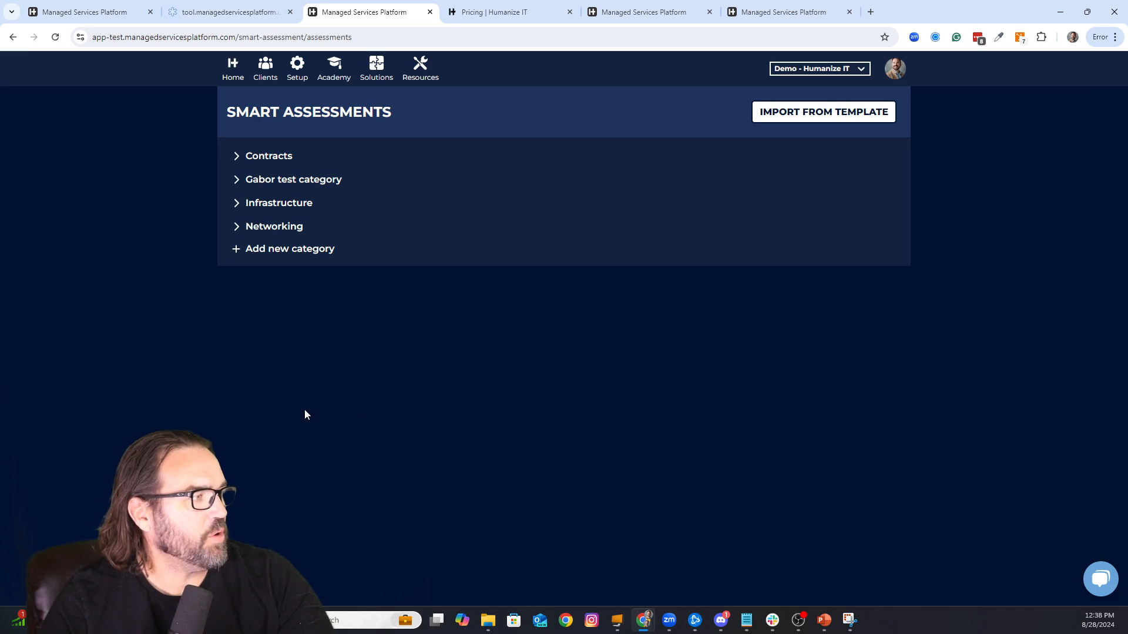
# Inspect the queries of the Compaq assessment under Unsupported Assets and the Dells assessment under Laptop in the Infrastructure category.
pyautogui.click(237, 206)
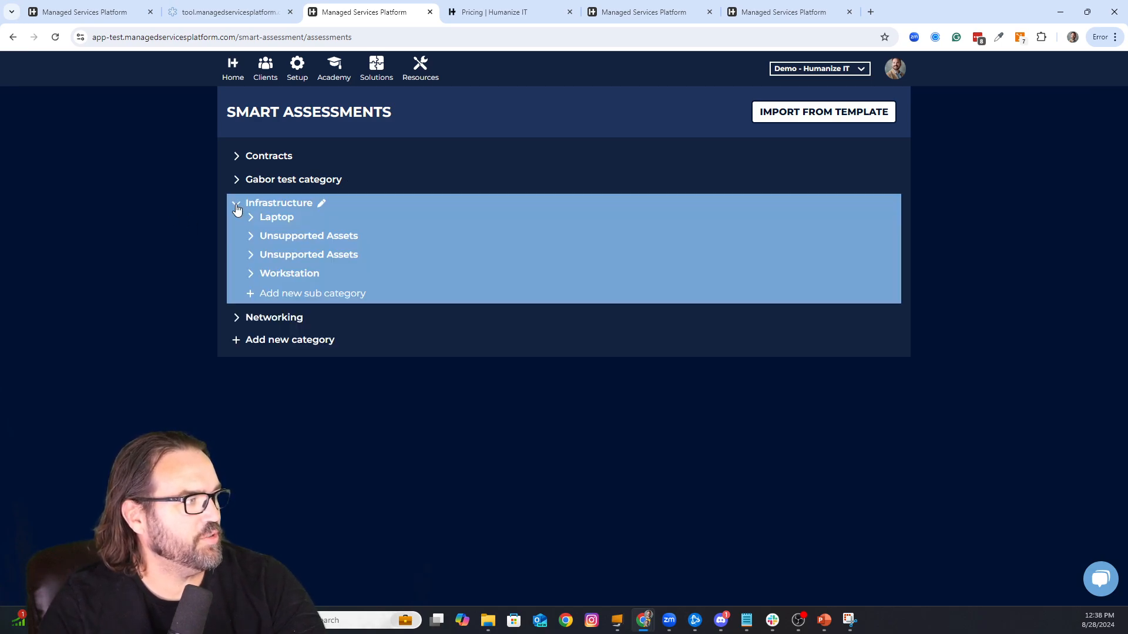
pyautogui.click(252, 238)
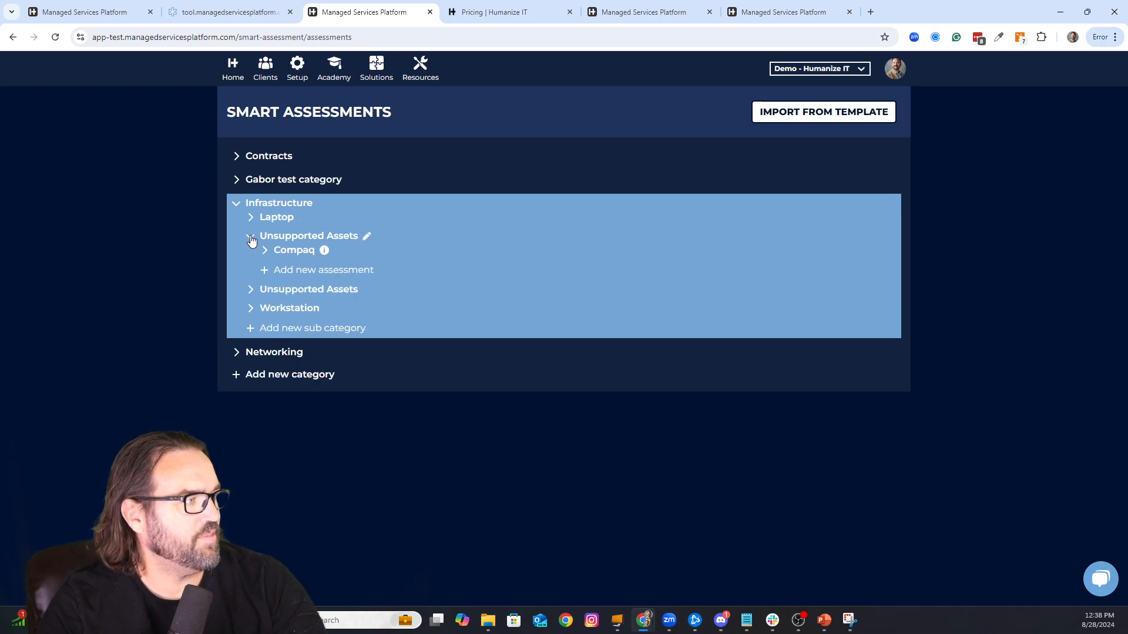
pyautogui.click(265, 250)
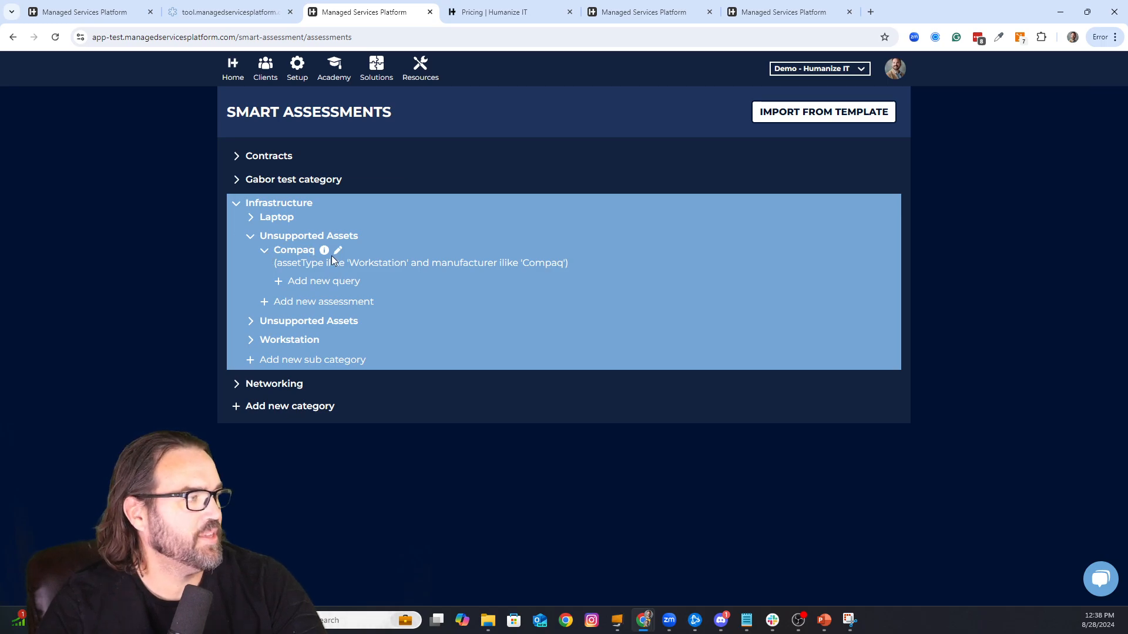
pyautogui.click(251, 236)
pyautogui.click(251, 219)
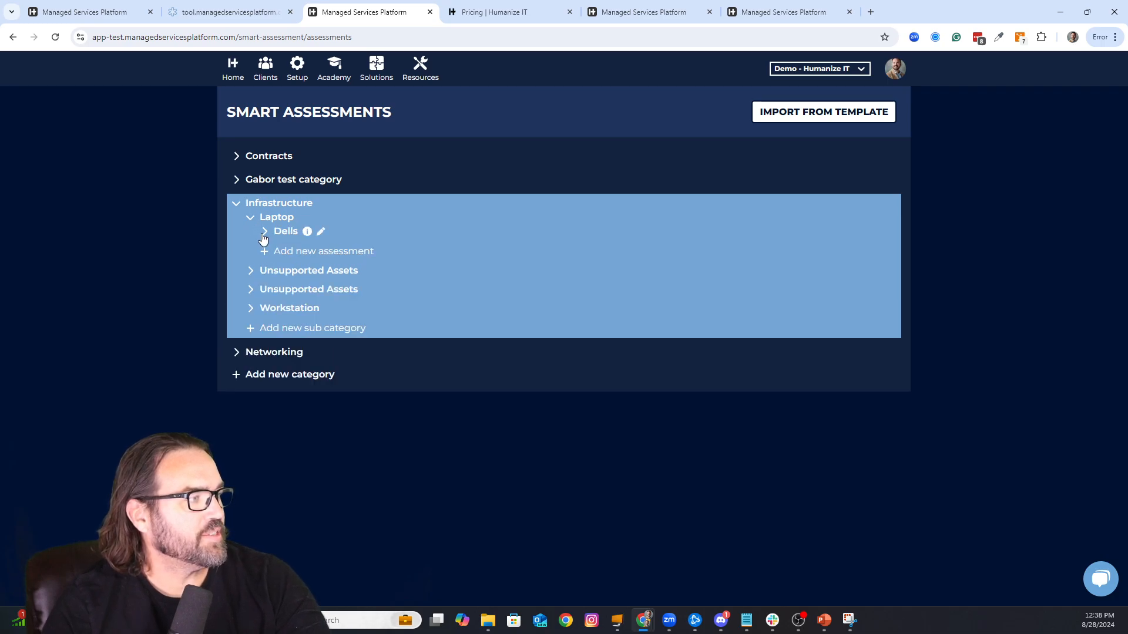
pyautogui.click(264, 234)
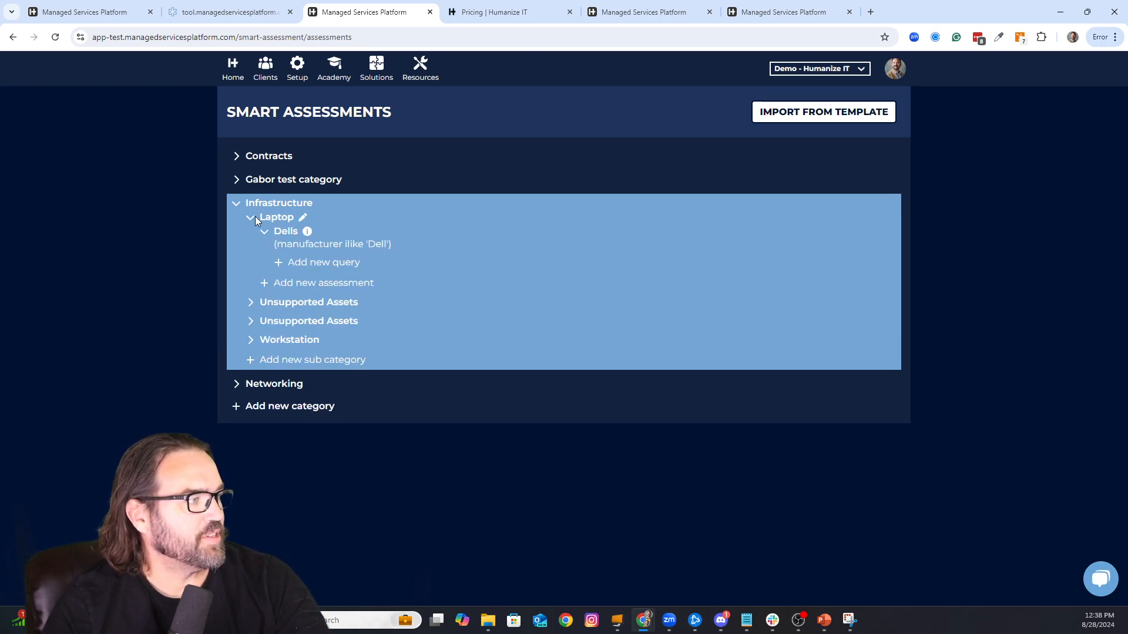
# Collapse the Laptop subcategory and list the contents of the Workstation subcategory and the Networking category.
pyautogui.click(251, 219)
pyautogui.click(251, 276)
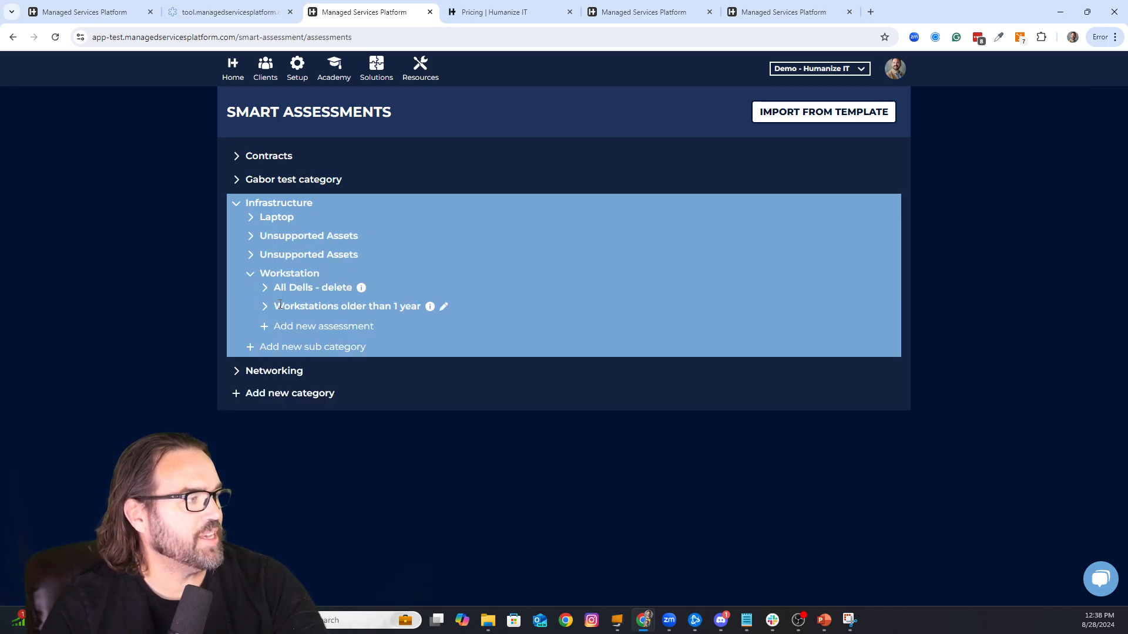
pyautogui.click(237, 375)
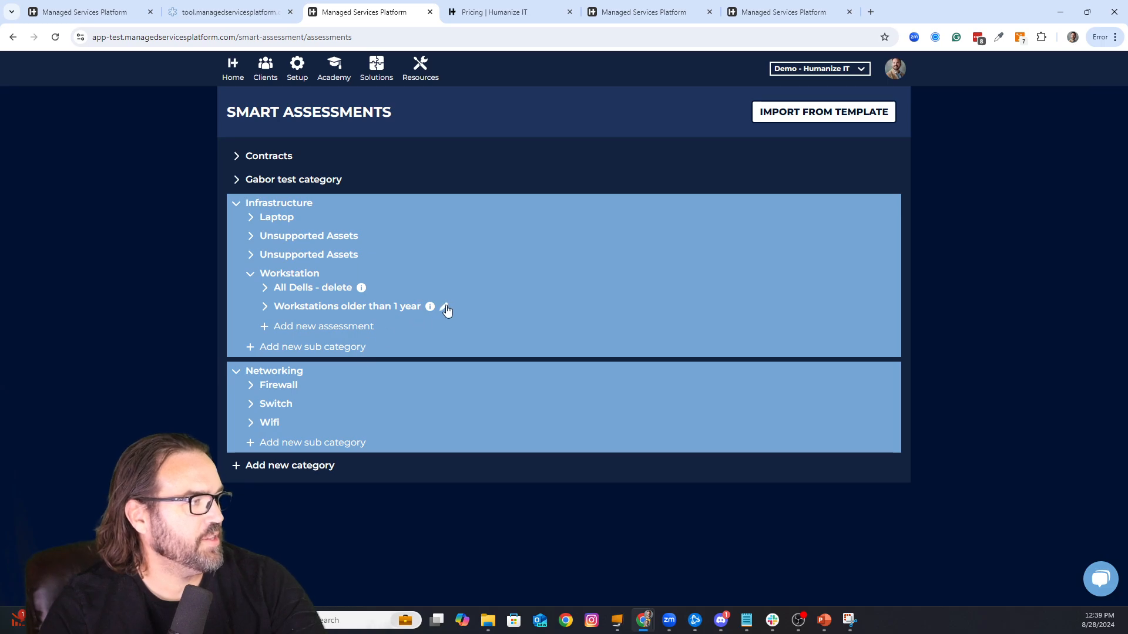
# Examine the details of the Workstations older than 1 year assessment without changing them, and expand its query.
pyautogui.click(444, 307)
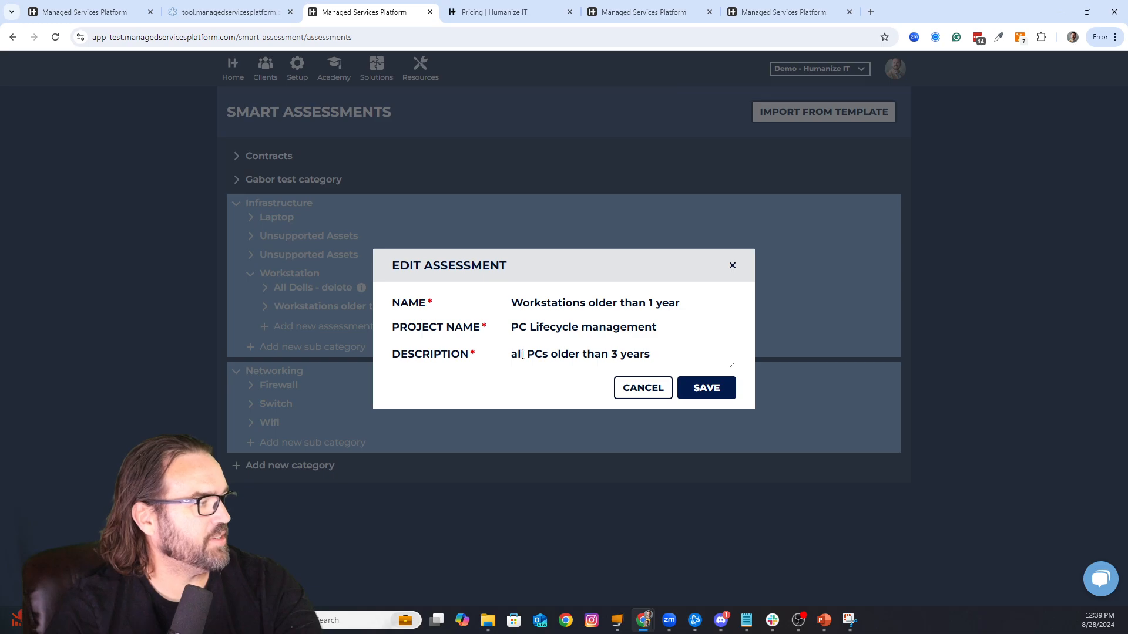
pyautogui.click(649, 387)
pyautogui.moveTo(389, 312)
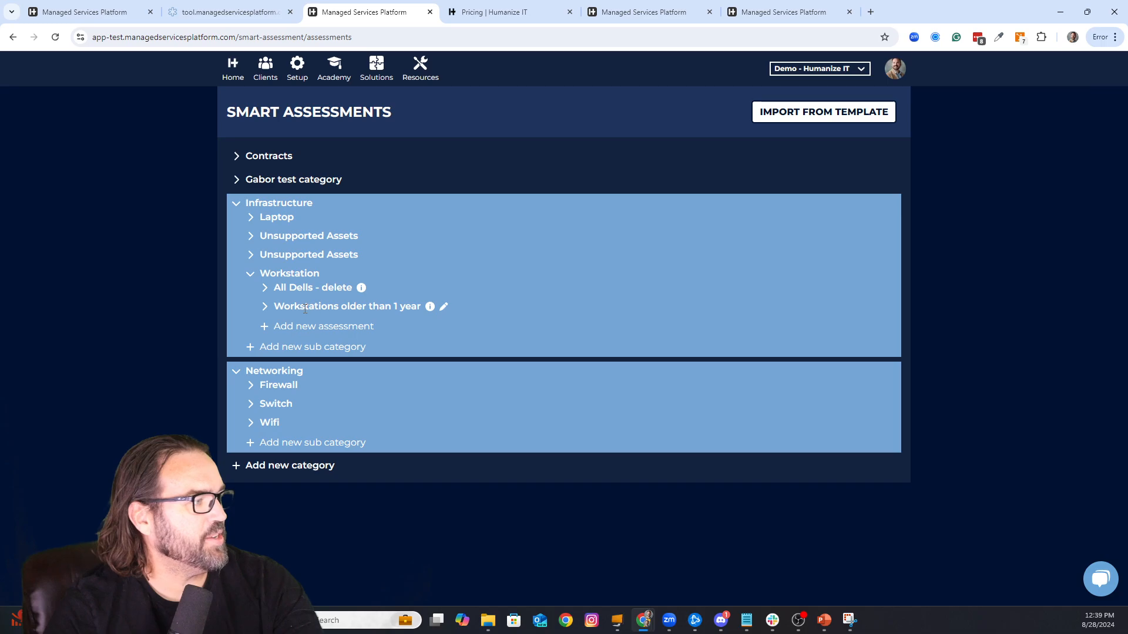
pyautogui.click(265, 307)
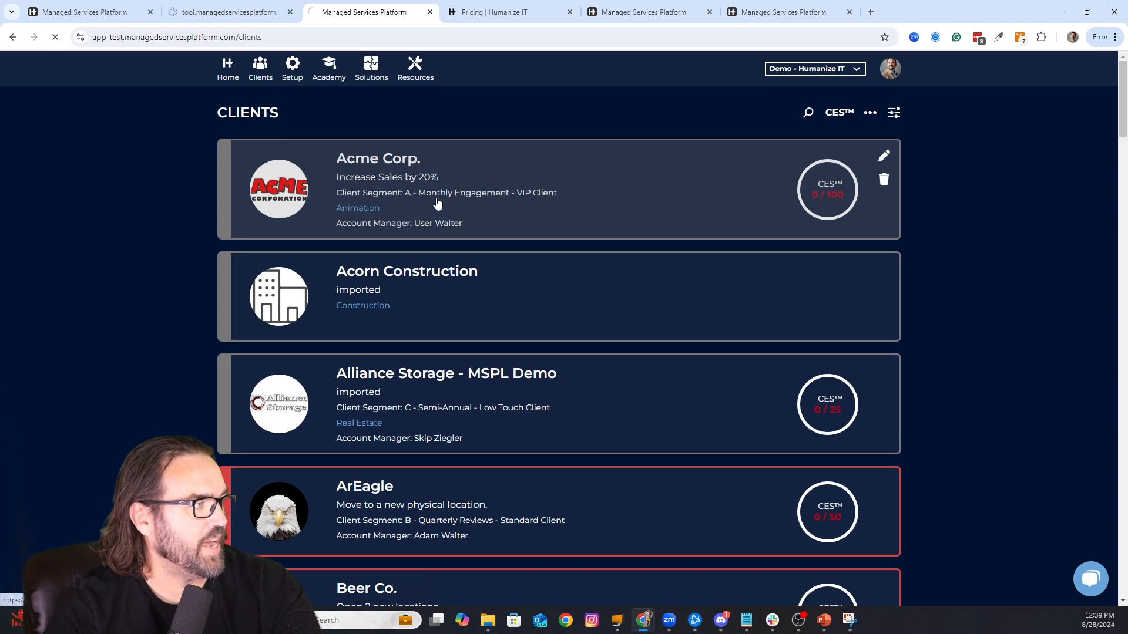
# Open the Acme Corp. client's Smart Scores and look through the scored assessments.
pyautogui.click(437, 203)
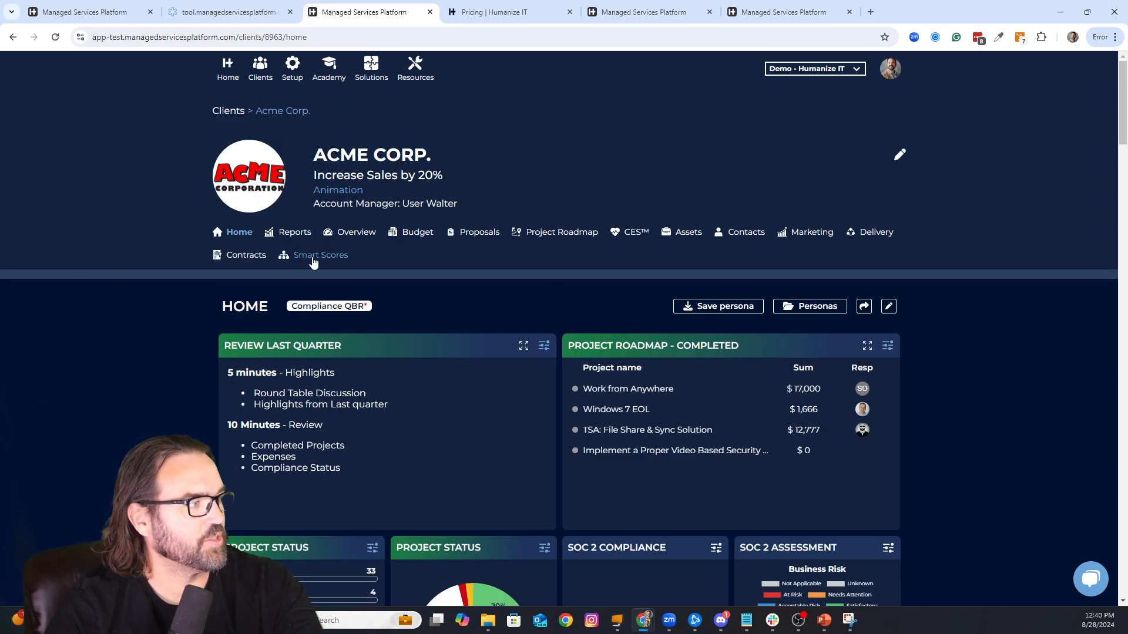
pyautogui.click(313, 258)
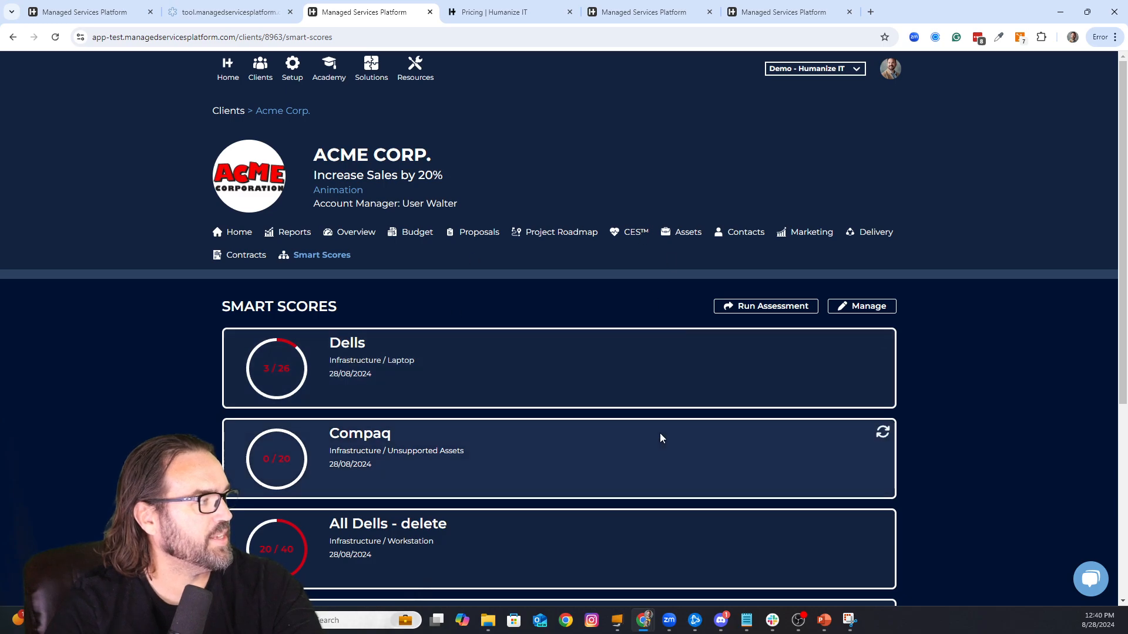
pyautogui.scroll(-5, 663, 424)
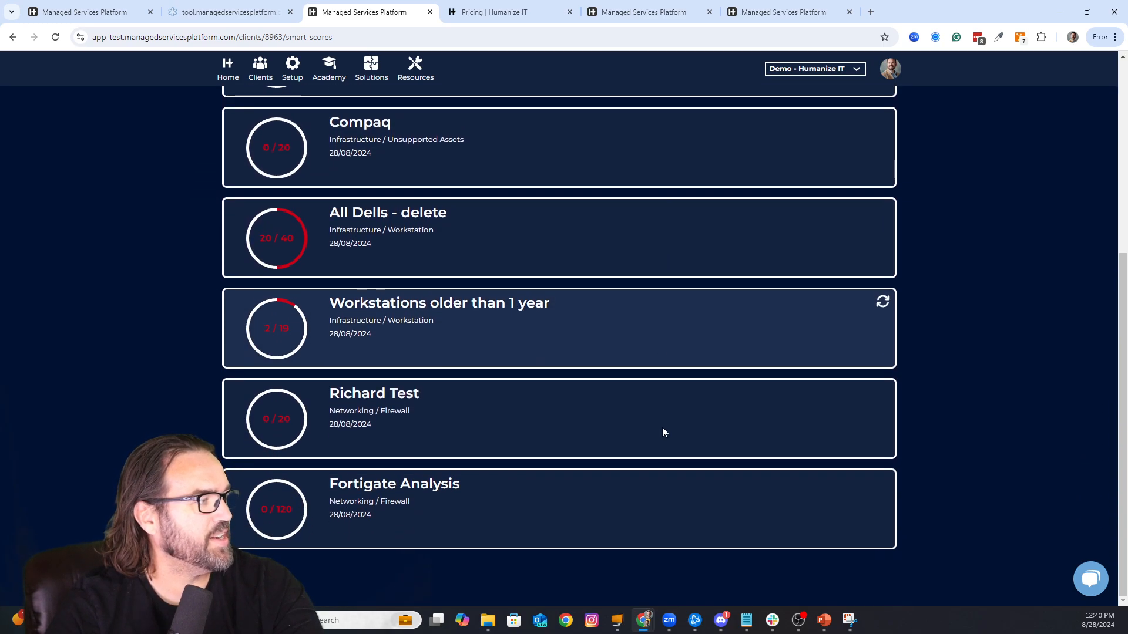
pyautogui.scroll(5, 663, 432)
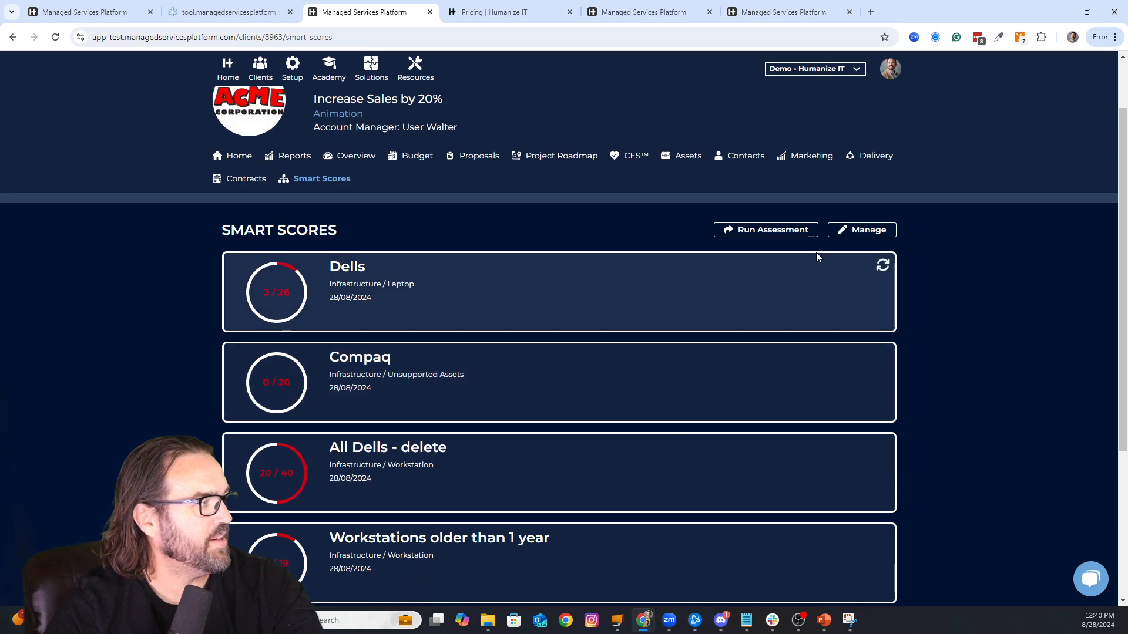
# Open the management view of Acme Corp.'s Smart Scores and examine Networking's Firewall, Switch and Wifi subcategories with their assessment queries.
pyautogui.click(875, 232)
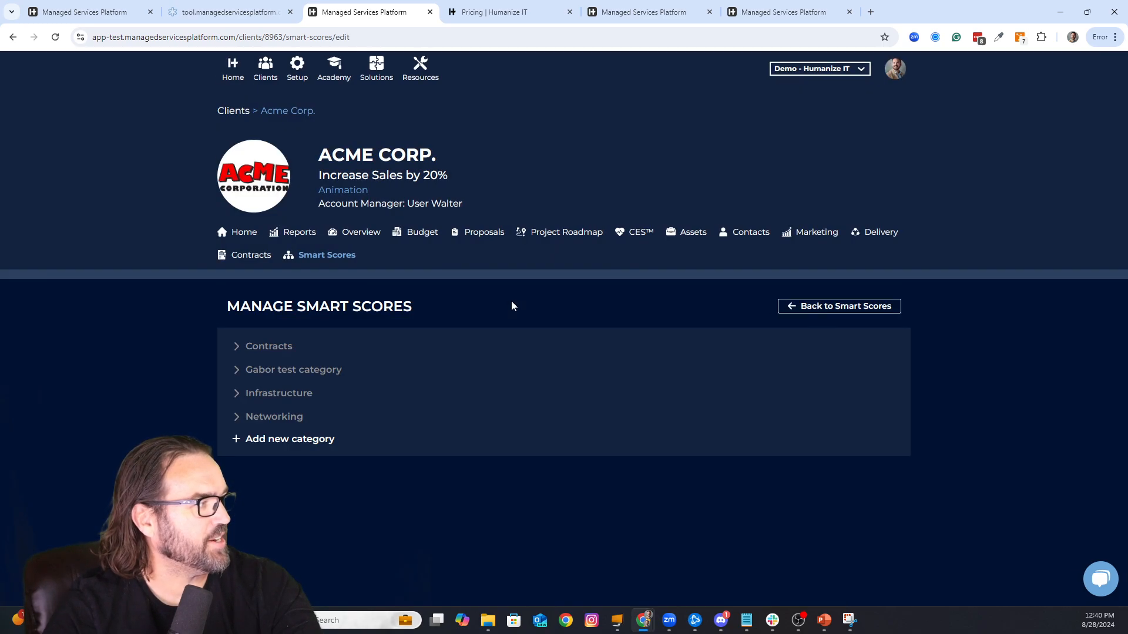
pyautogui.click(237, 418)
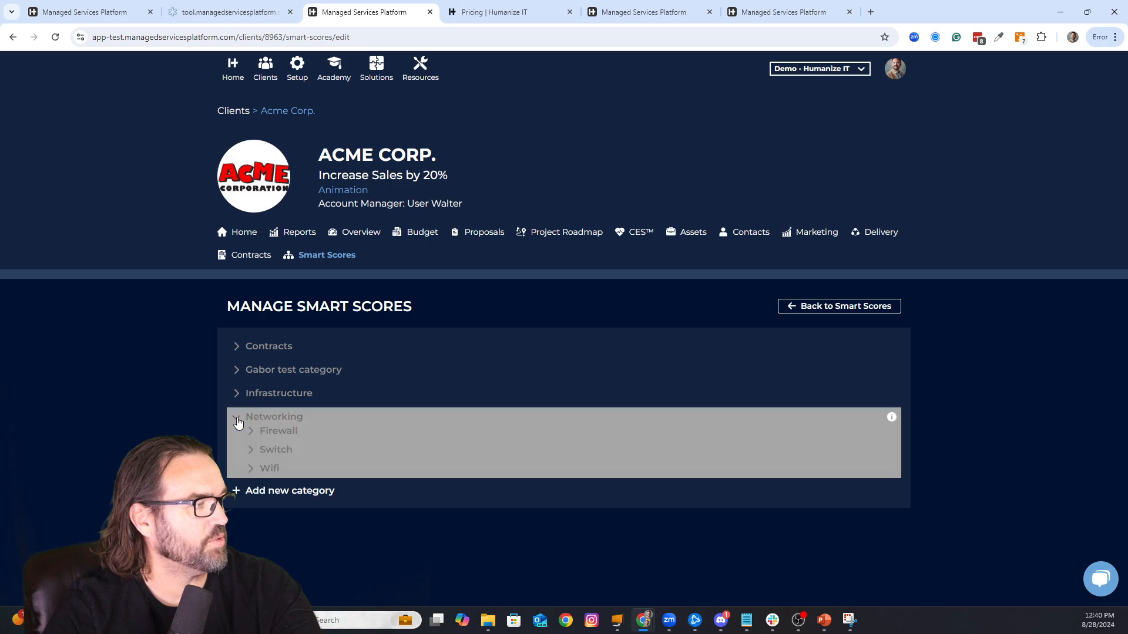
pyautogui.click(250, 432)
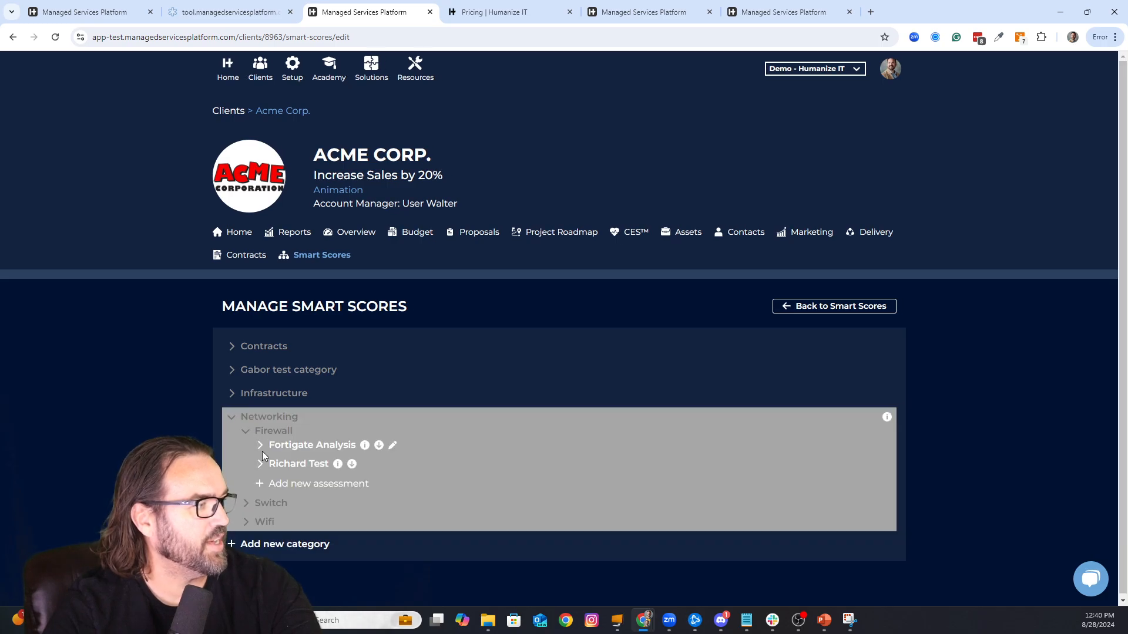
pyautogui.click(260, 447)
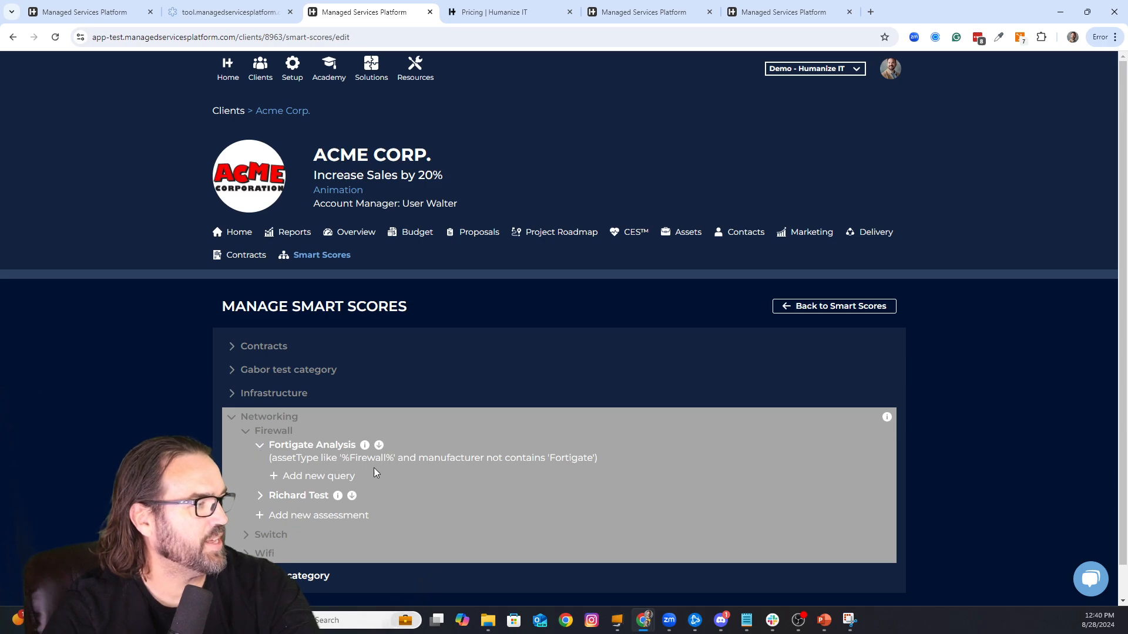
pyautogui.click(261, 496)
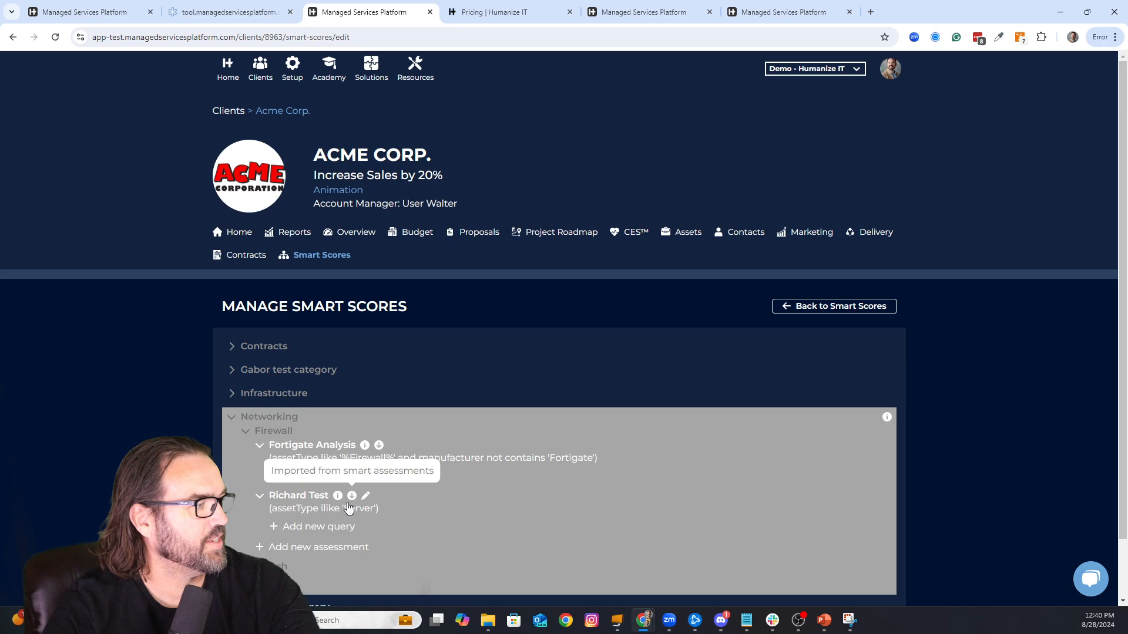
pyautogui.scroll(-2, 332, 538)
pyautogui.click(247, 502)
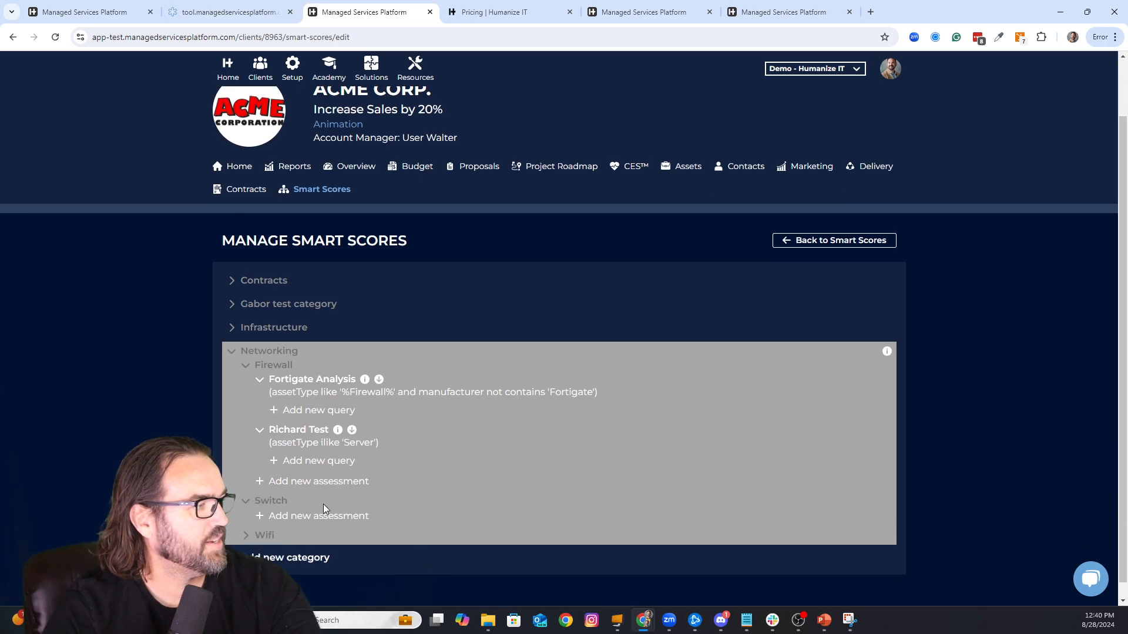
pyautogui.click(247, 535)
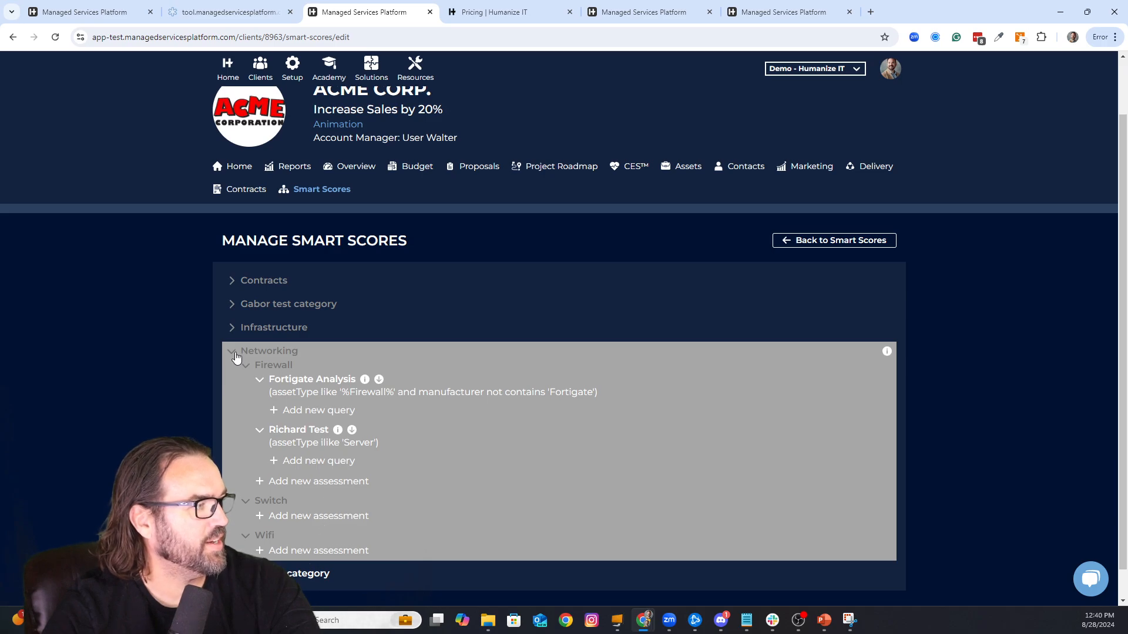
pyautogui.moveTo(392, 380)
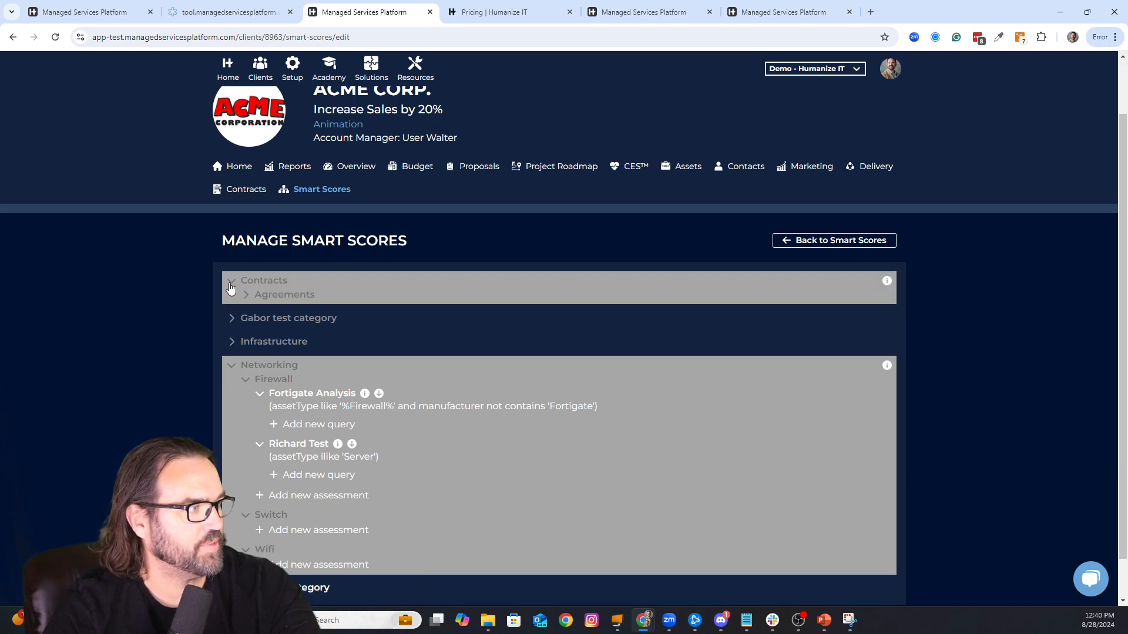
# Check the Agreements assessments in the Contracts category and the subcategories of Infrastructure, collapsing the categories again.
pyautogui.click(232, 280)
pyautogui.click(245, 295)
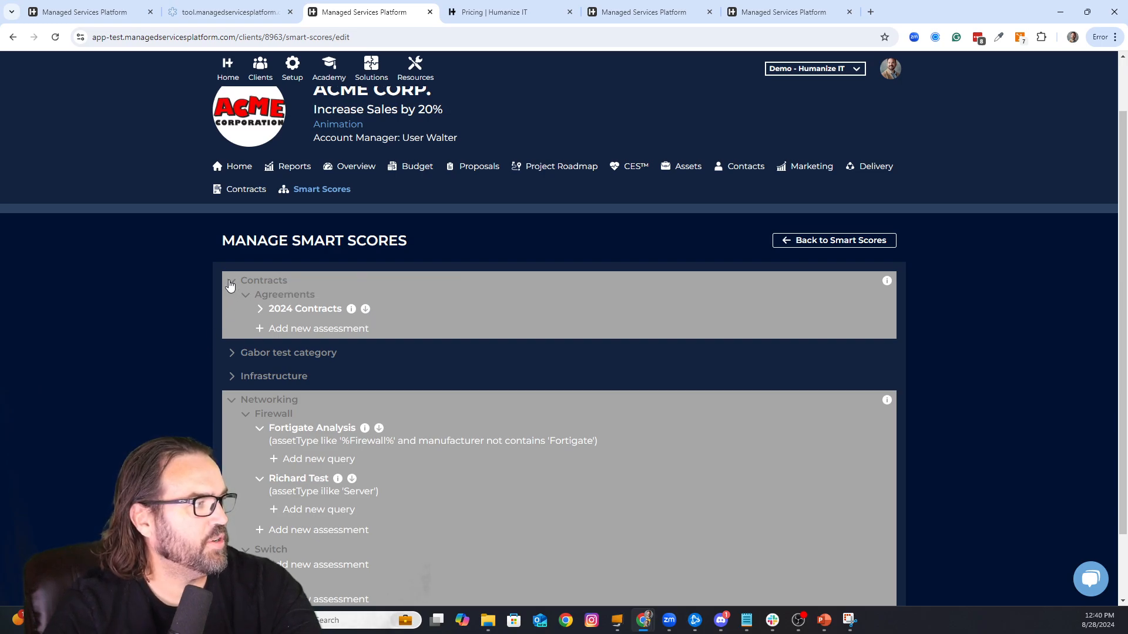
pyautogui.click(232, 280)
pyautogui.click(232, 330)
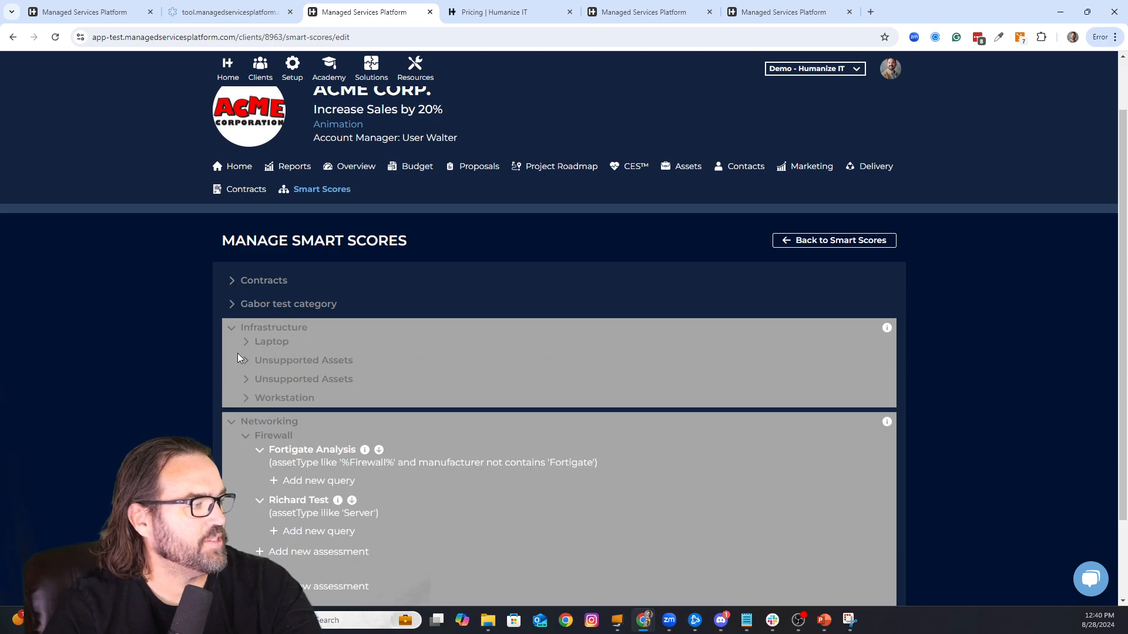
pyautogui.click(232, 331)
pyautogui.click(235, 366)
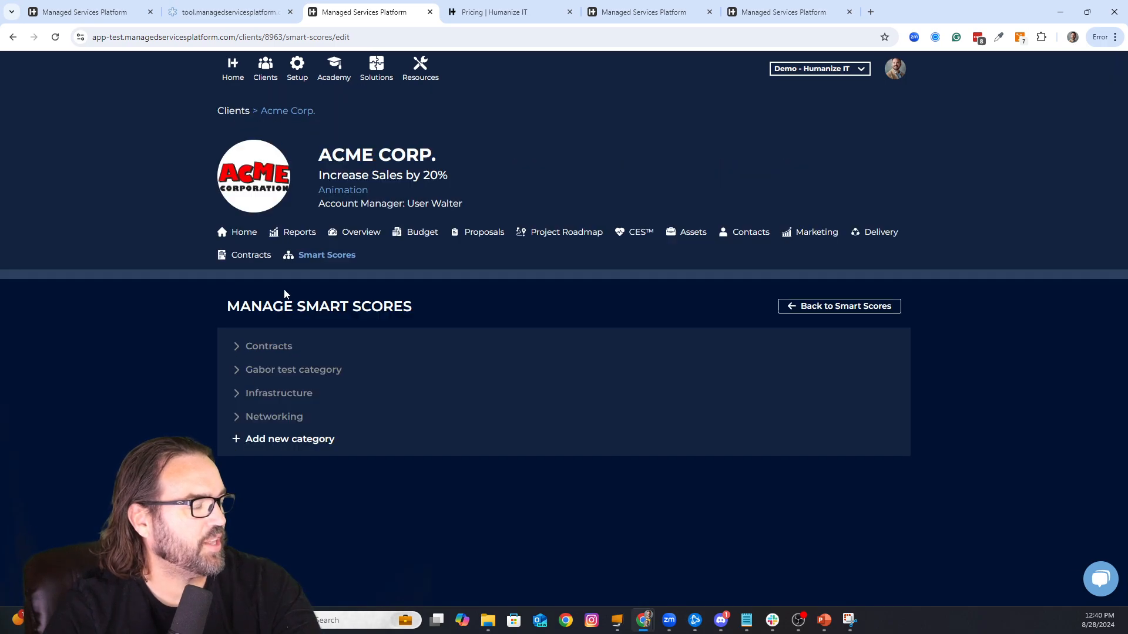
# Return to the Smart Scores list, rerun the Dells assessment and dismiss its project recommendations.
pyautogui.click(787, 311)
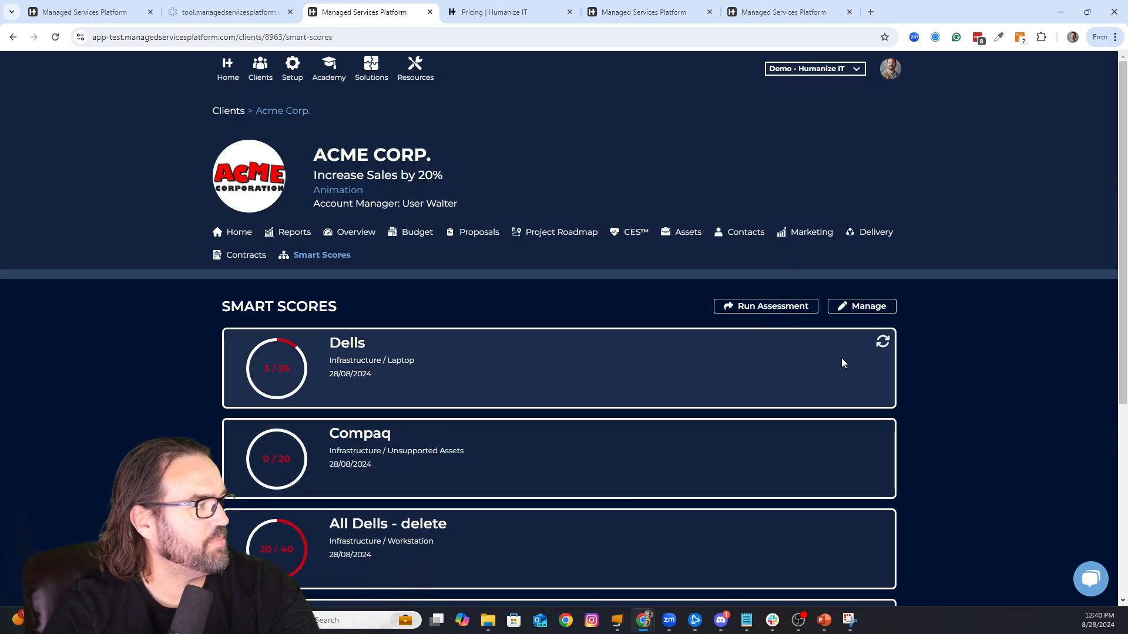
pyautogui.click(882, 342)
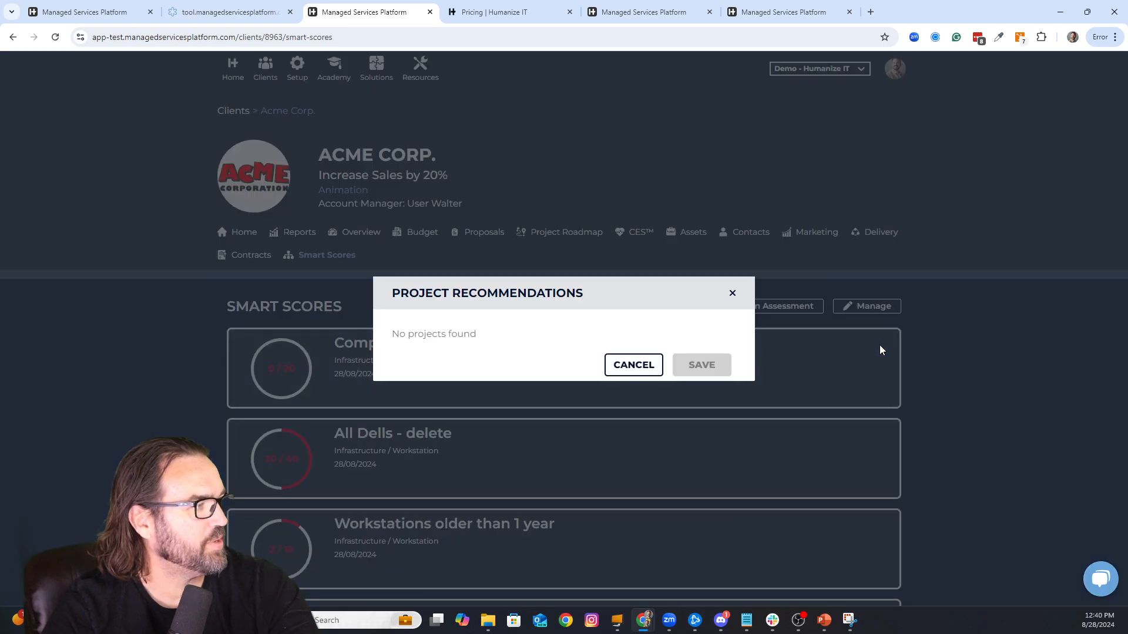
pyautogui.click(644, 365)
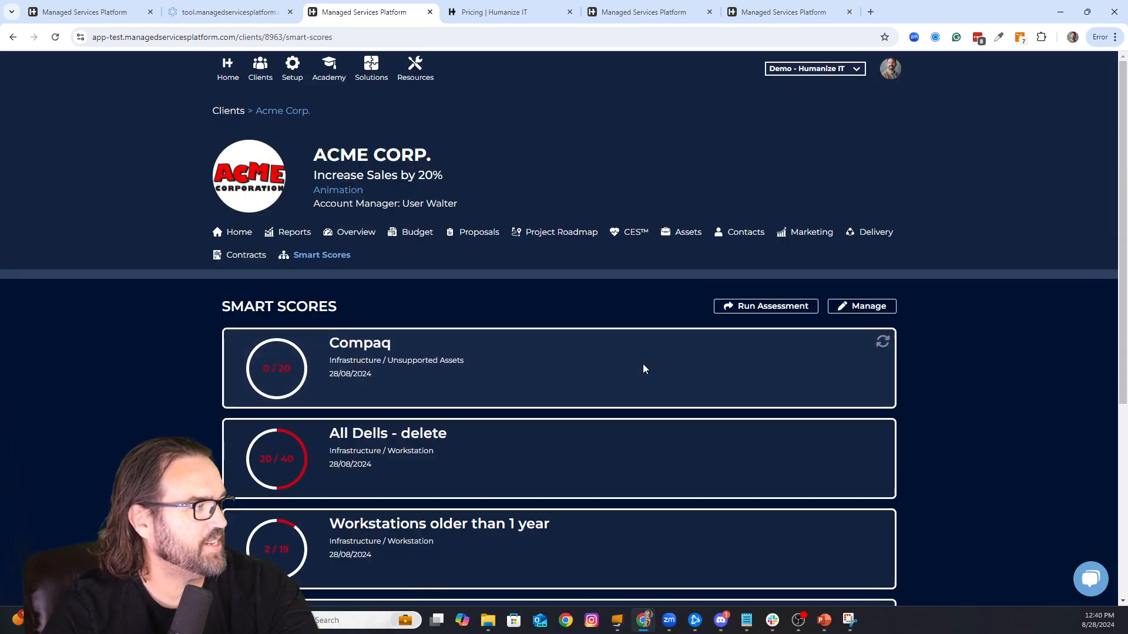
# Run the assessments of all three listed categories, including Infrastructure and Networking, for Acme Corp.
pyautogui.click(744, 309)
pyautogui.click(363, 313)
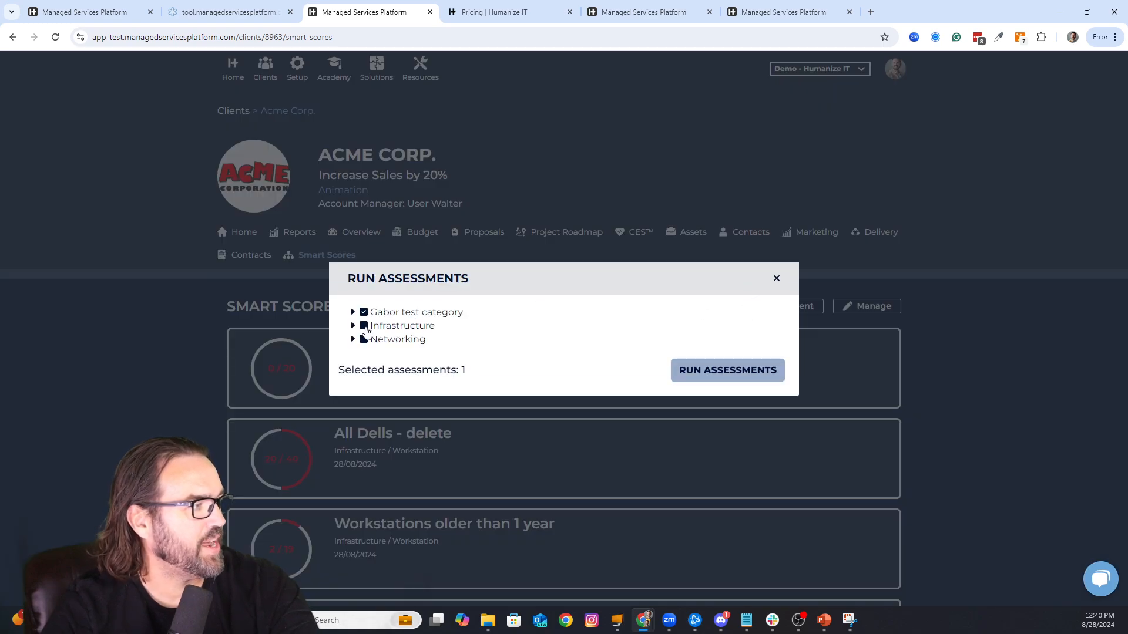
pyautogui.click(364, 326)
pyautogui.click(363, 340)
pyautogui.click(714, 376)
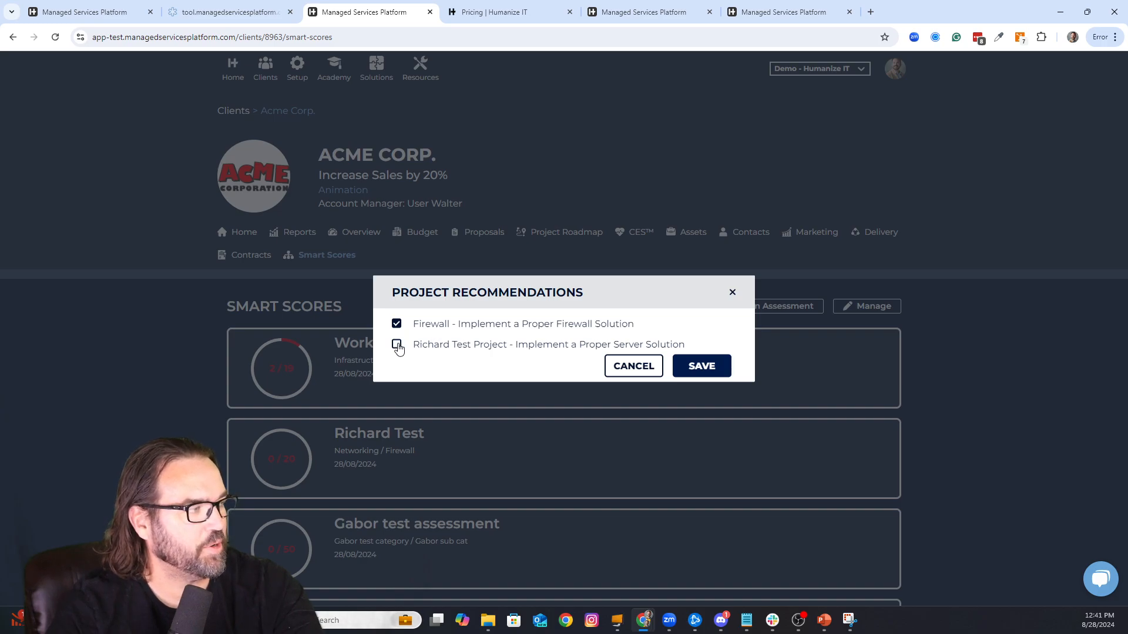
# Start a proposal from both recommended projects, the firewall and server solutions, and name it "Smart Assessment Proposal".
pyautogui.click(712, 364)
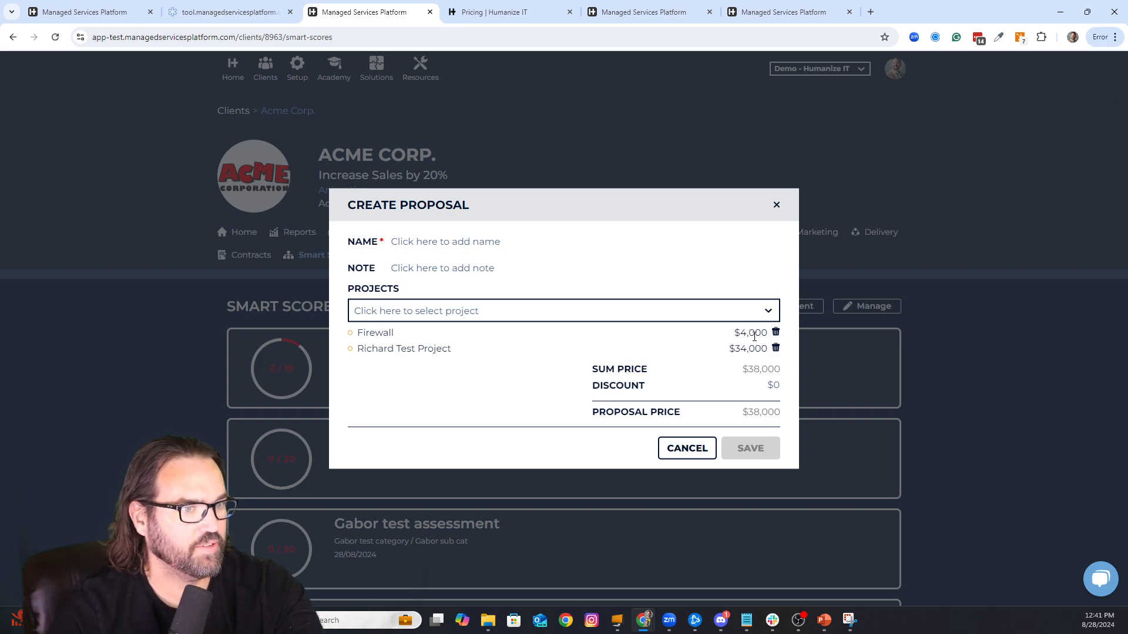
pyautogui.click(529, 235)
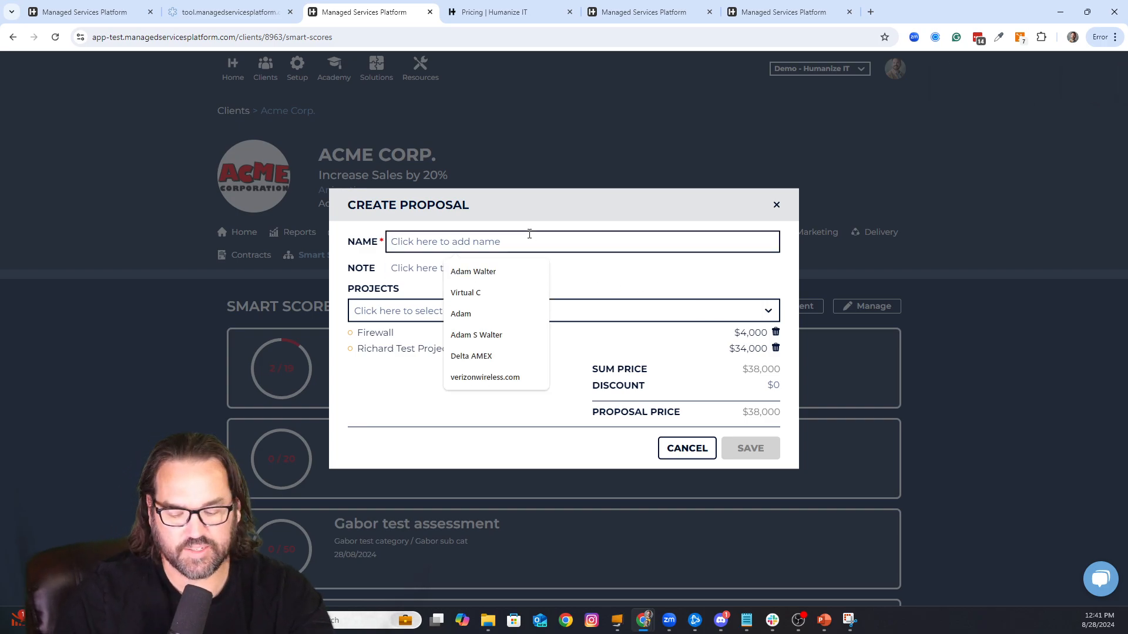
pyautogui.write('Smar')
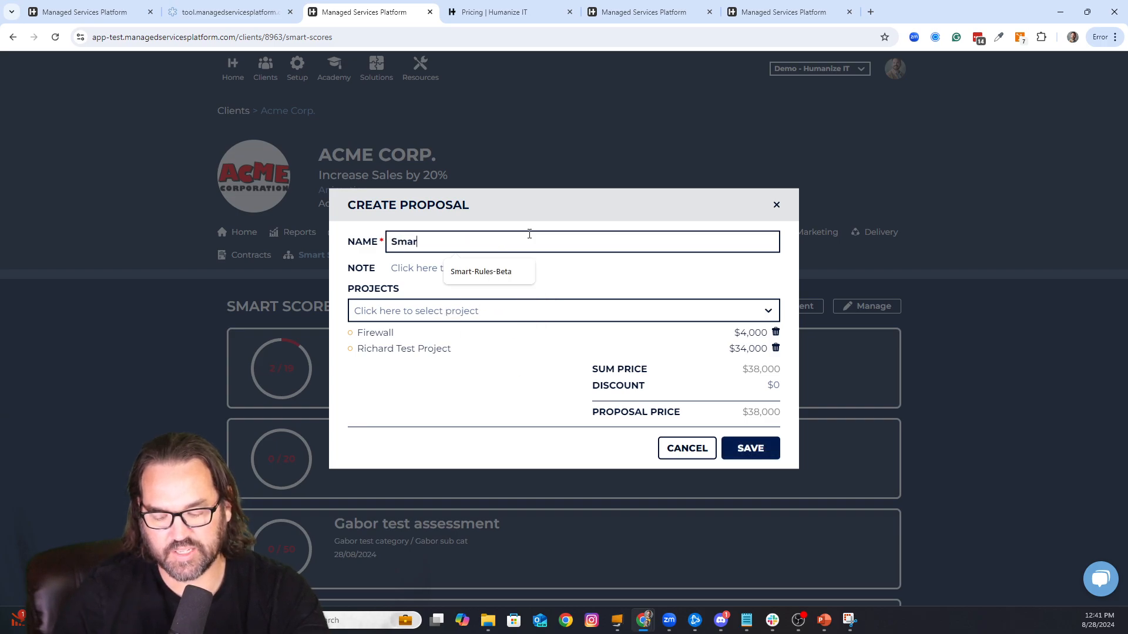
pyautogui.write('t Assessm')
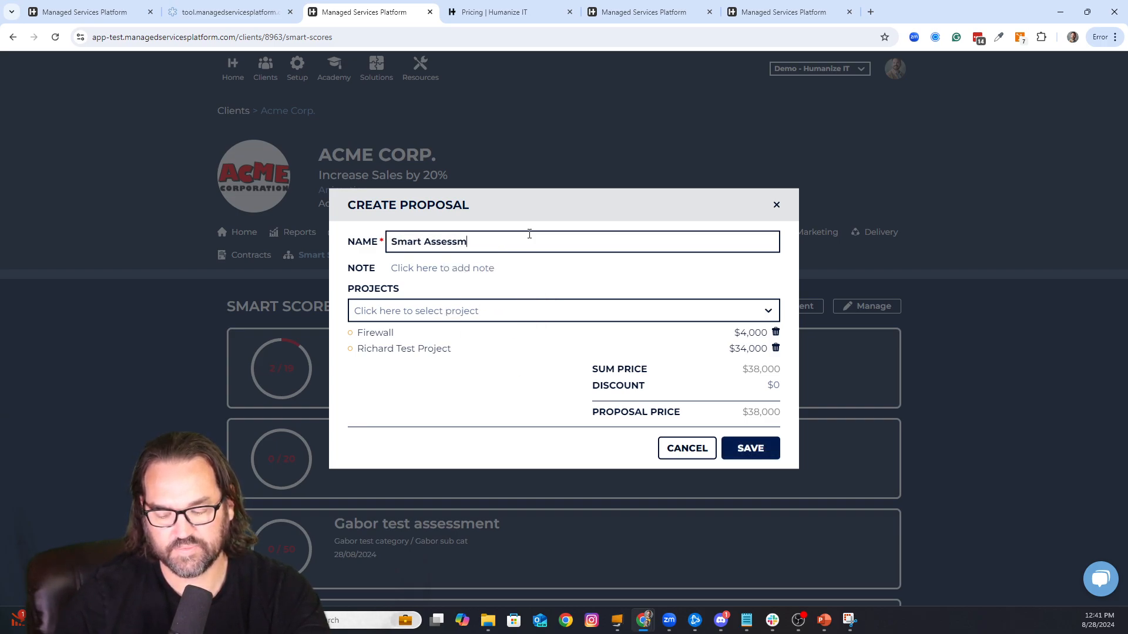
pyautogui.write('ent Proposal')
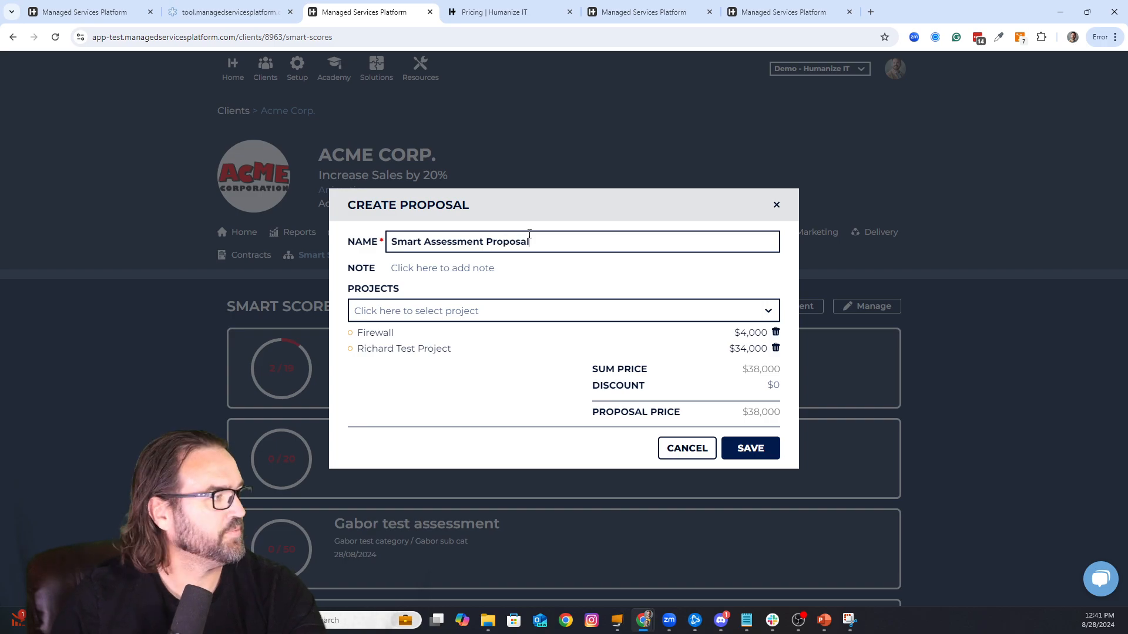
# Add the note "This is smart stuff and recommendations" to the proposal and save it.
pyautogui.click(452, 268)
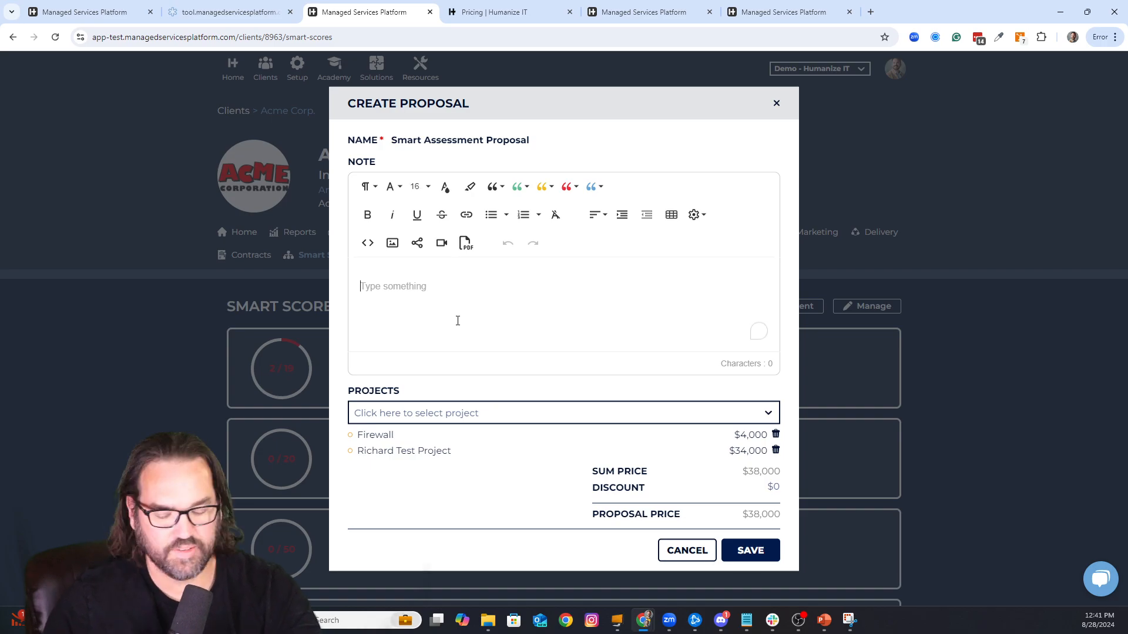
pyautogui.write('This is smart')
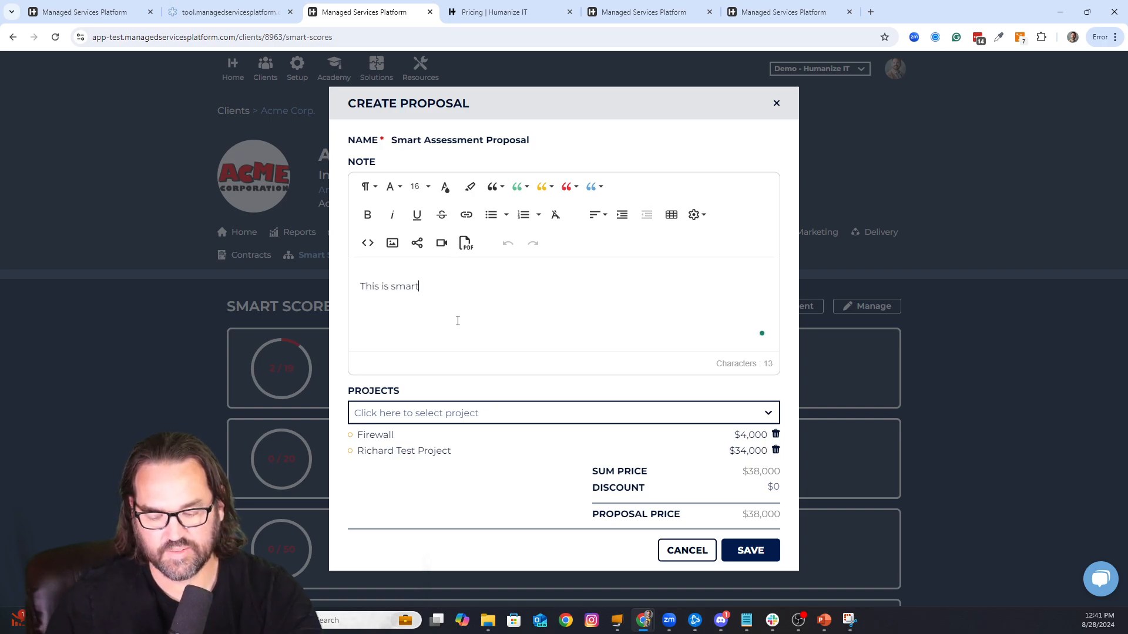
pyautogui.write(' stuff and recom')
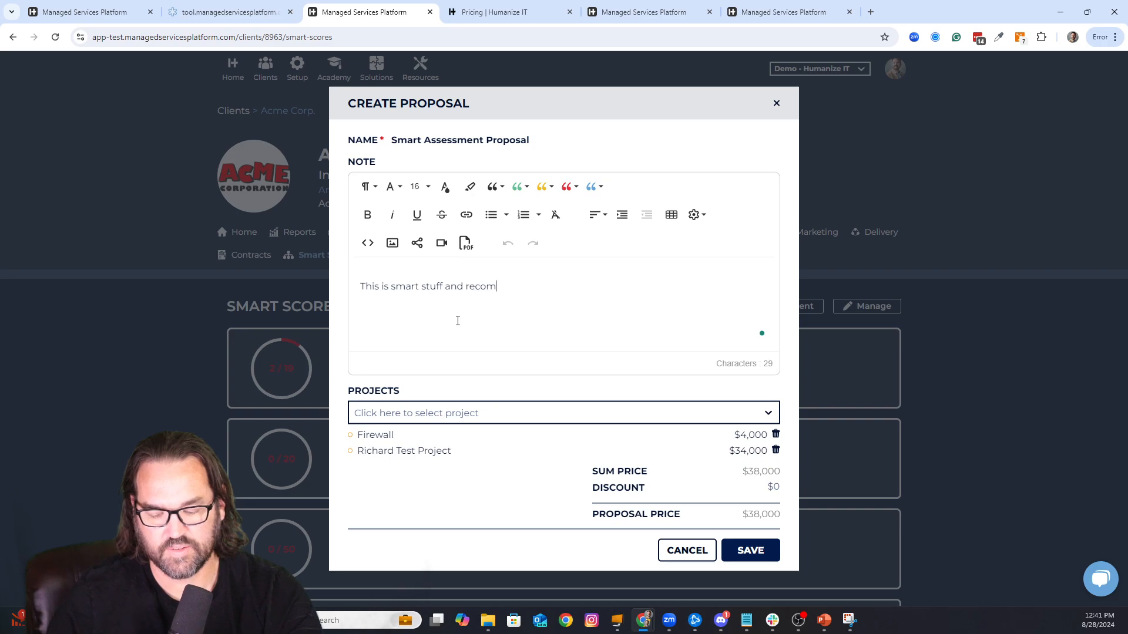
pyautogui.write('mendations')
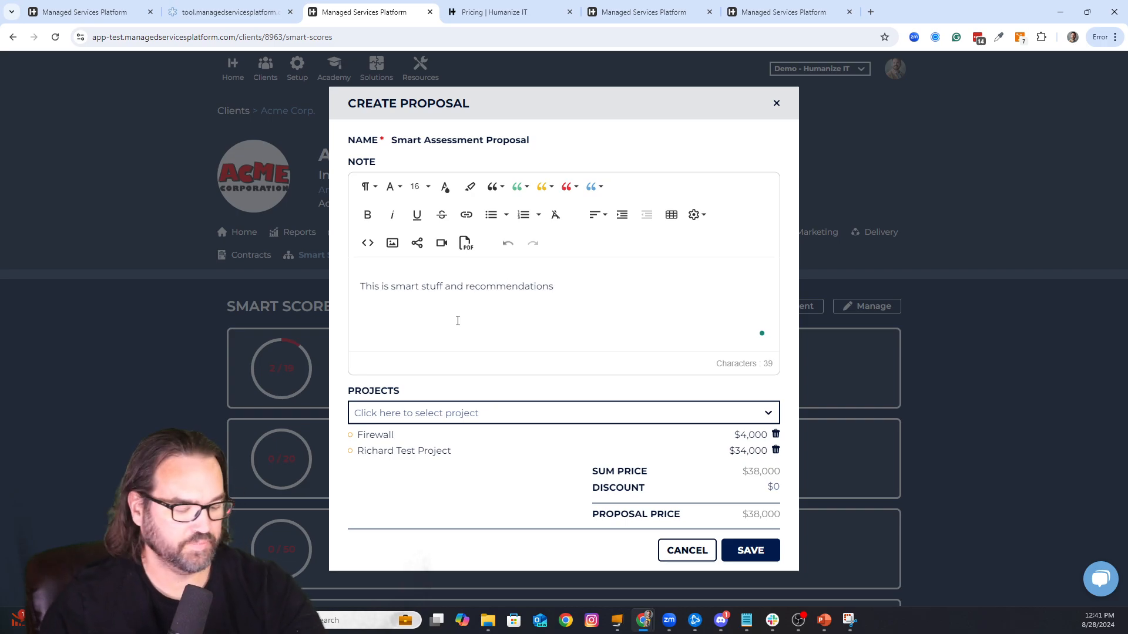
pyautogui.click(756, 553)
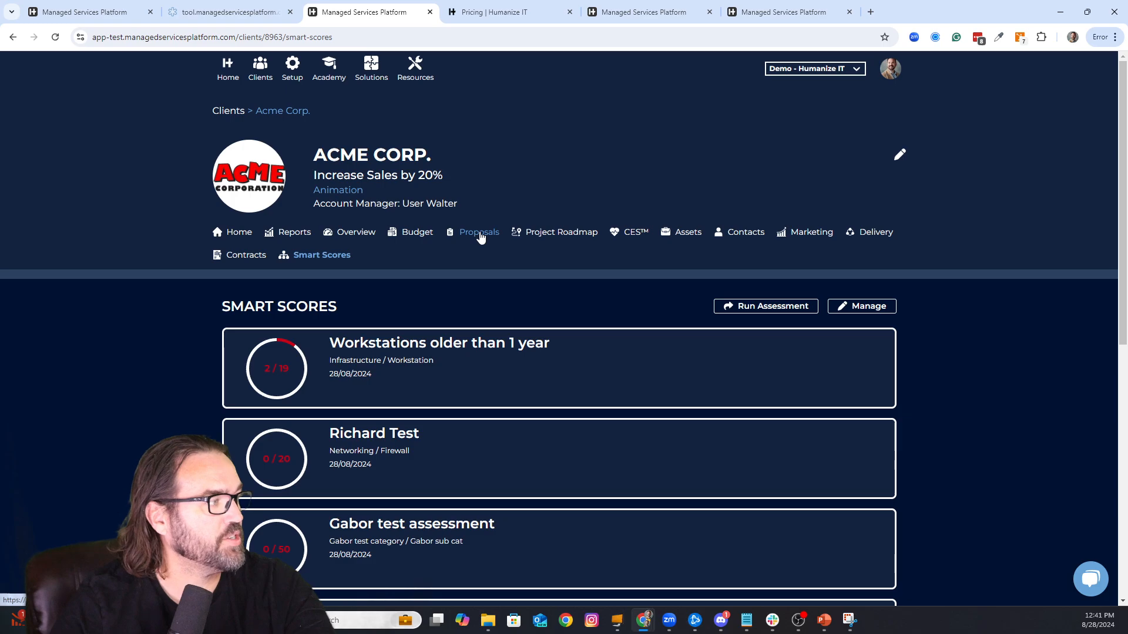
# Open Acme Corp.'s Project Roadmap and view the recommended project just above "2024 October assets replaces", closing it without changes.
pyautogui.click(556, 240)
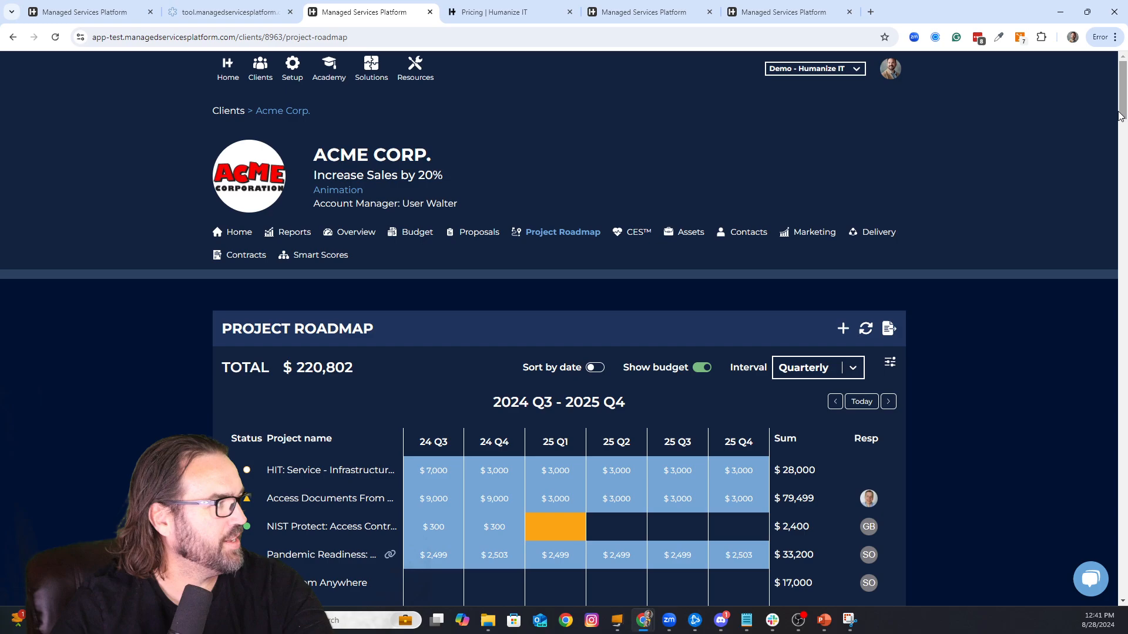
pyautogui.moveTo(1123, 100); pyautogui.dragTo(1099, 611)
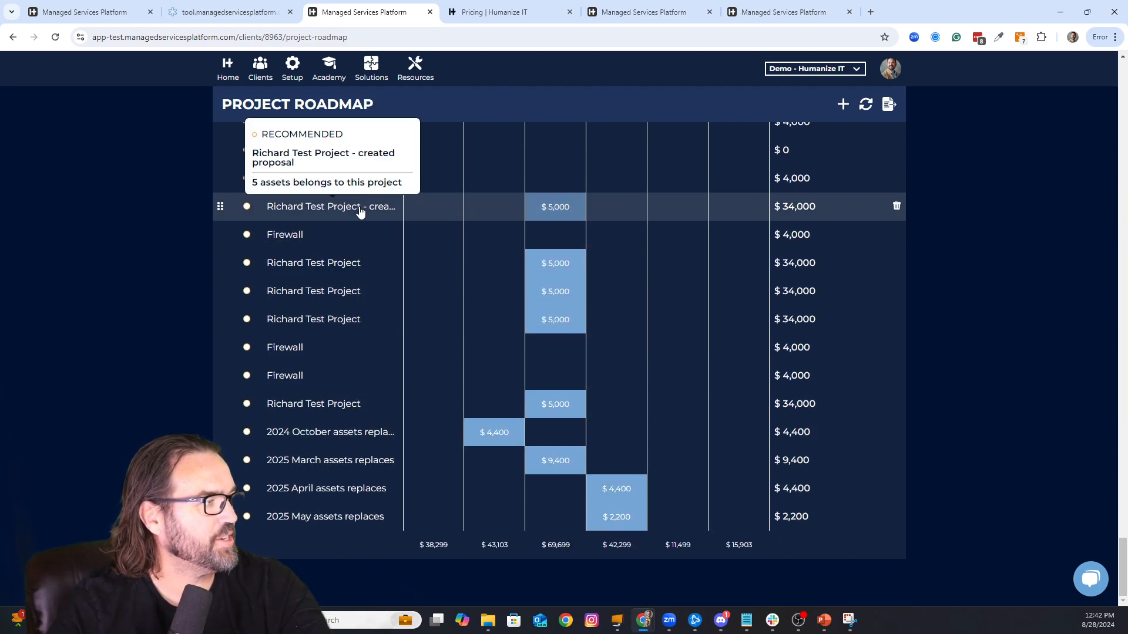
pyautogui.click(340, 407)
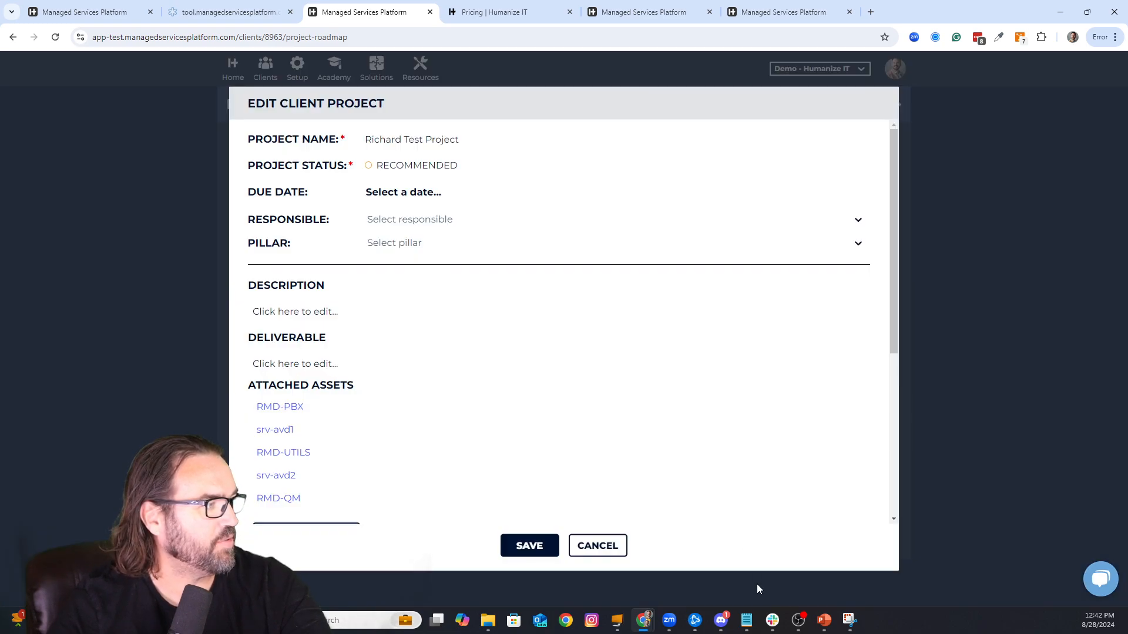
pyautogui.click(618, 552)
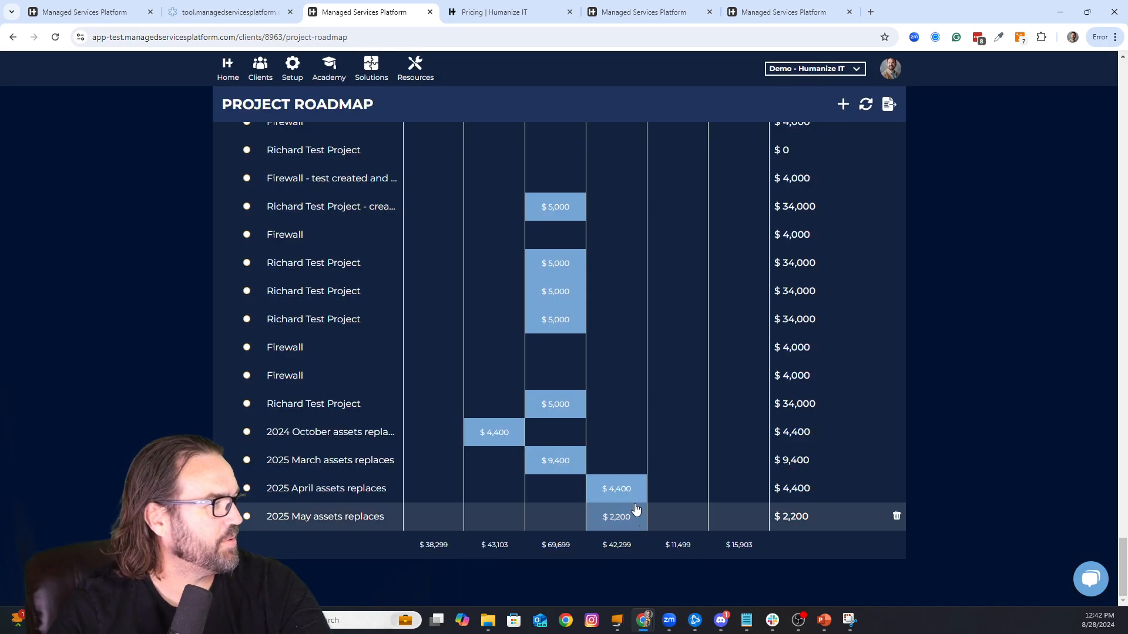
# Open the recommended test project directly above the two Firewall rows and examine its attached assets and asset-related costs.
pyautogui.moveTo(356, 325)
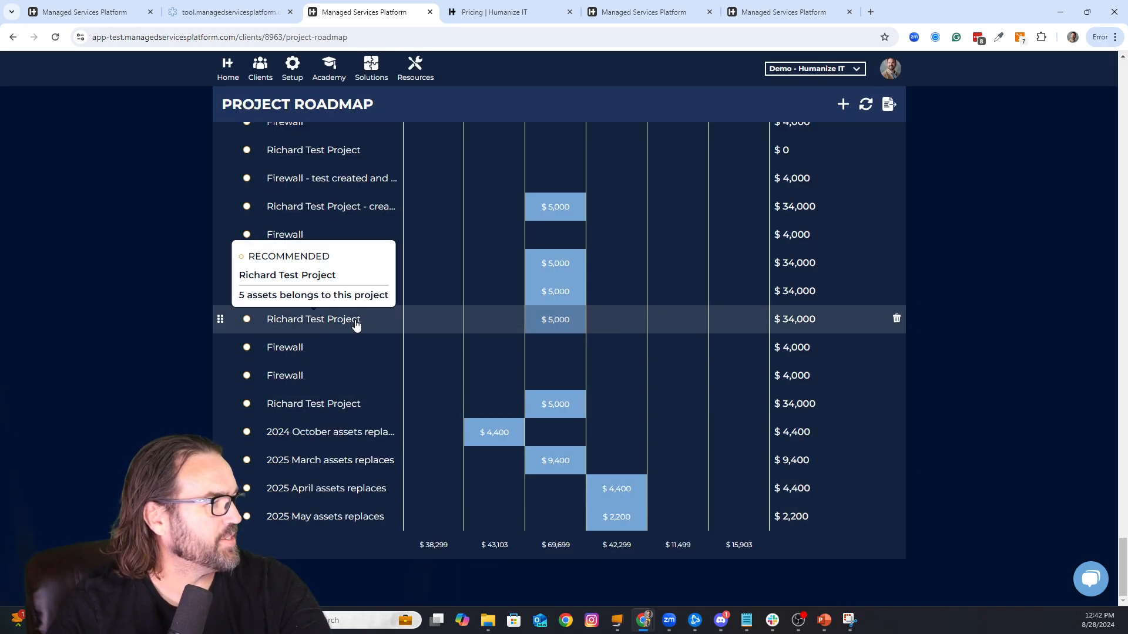
pyautogui.click(609, 332)
pyautogui.scroll(-3, 439, 403)
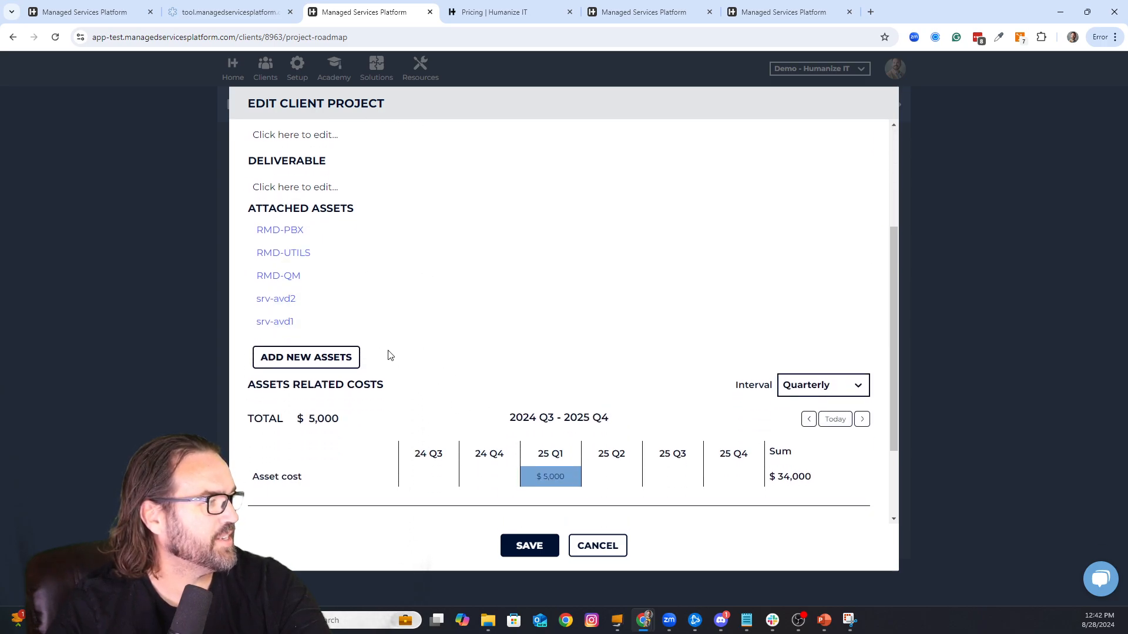
pyautogui.scroll(3, 425, 345)
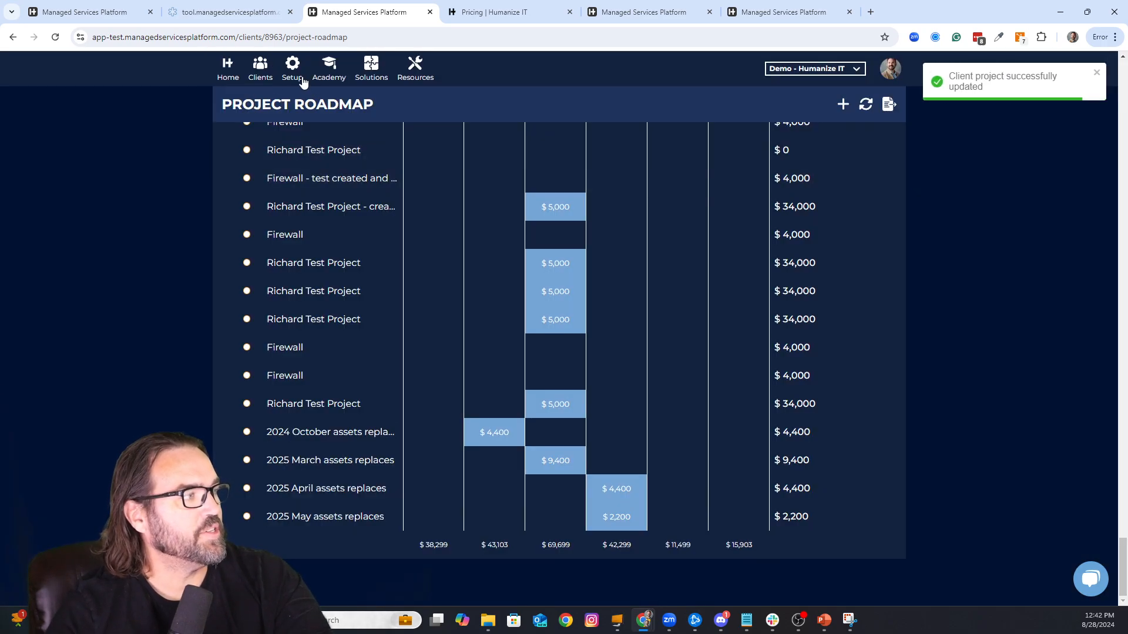
# Go to the Smart assessments setup page.
pyautogui.click(303, 82)
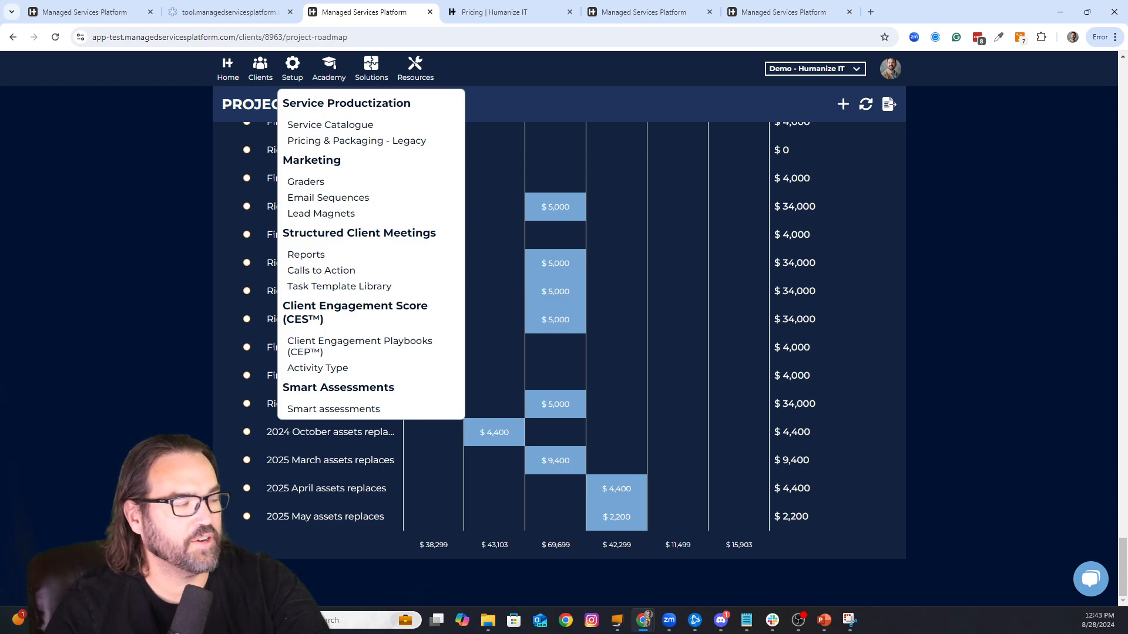
pyautogui.click(348, 413)
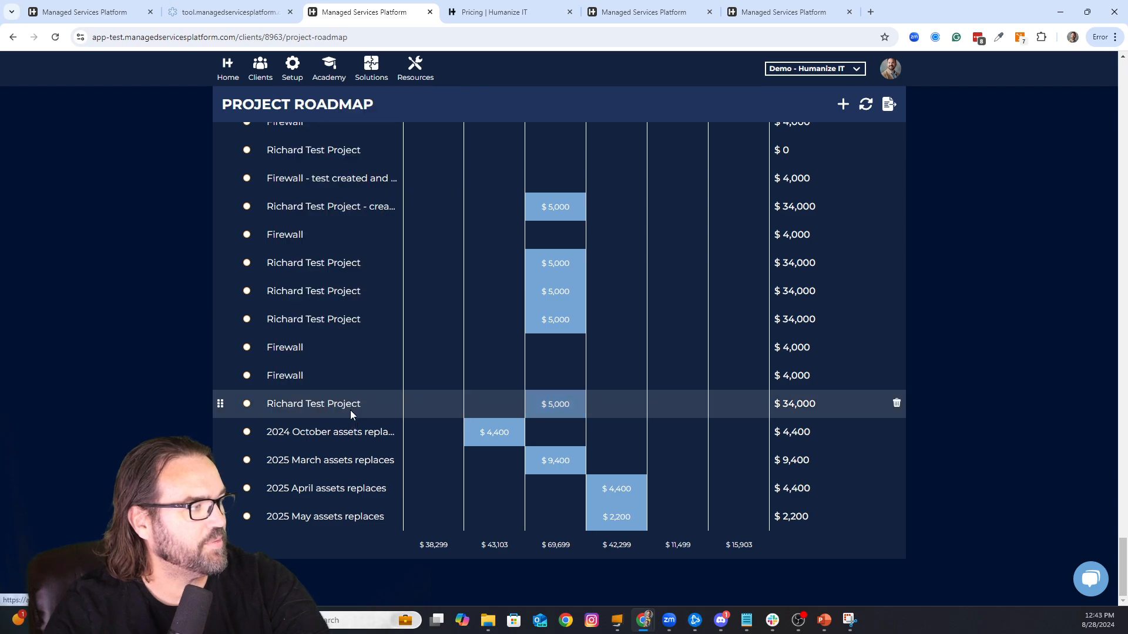